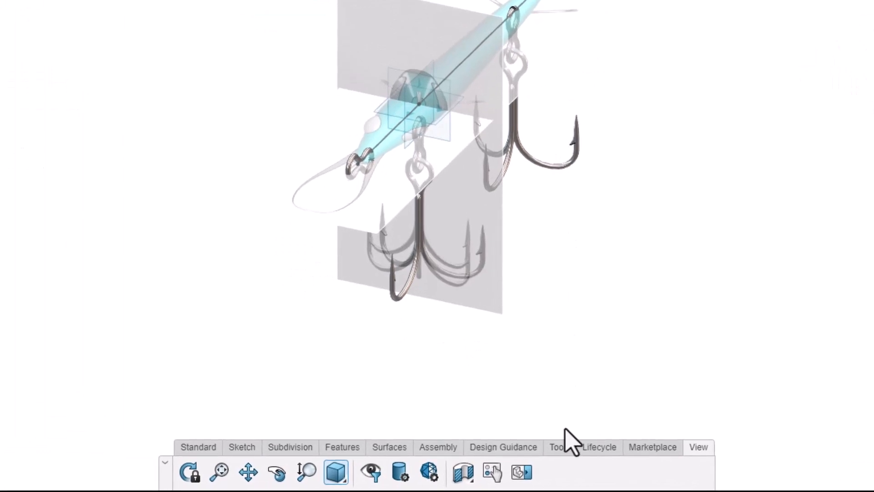
- Insert the picture Side with Dimension.jpg on the ZX plane
left_click(556, 449)
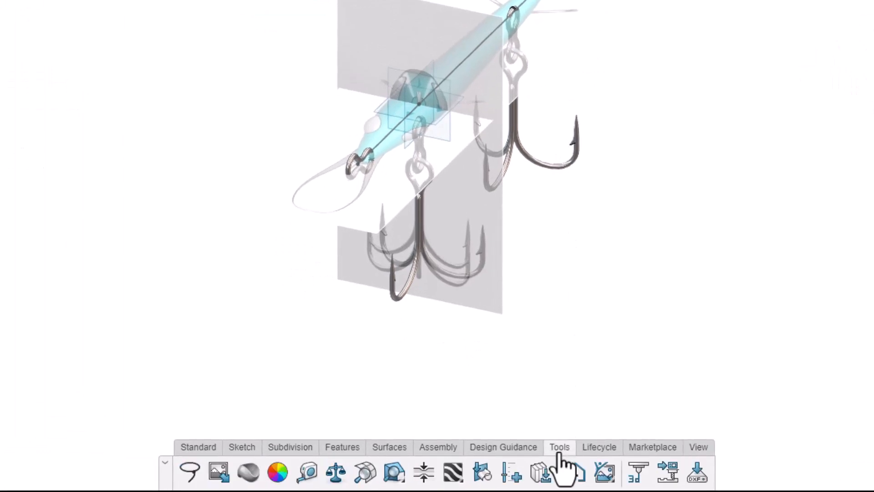
left_click(225, 476)
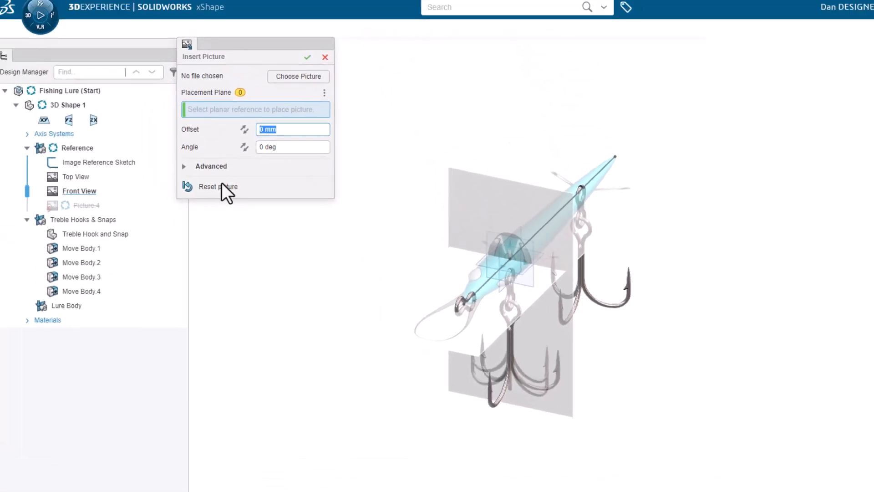
left_click(99, 124)
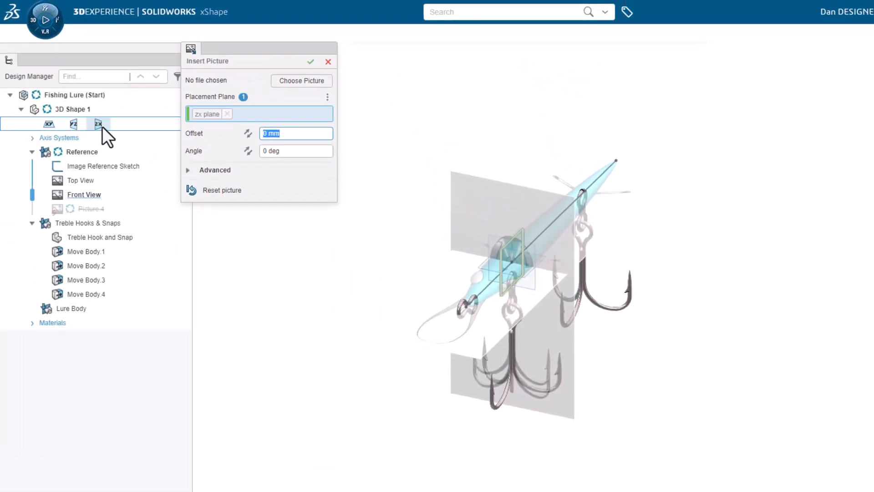
left_click(294, 81)
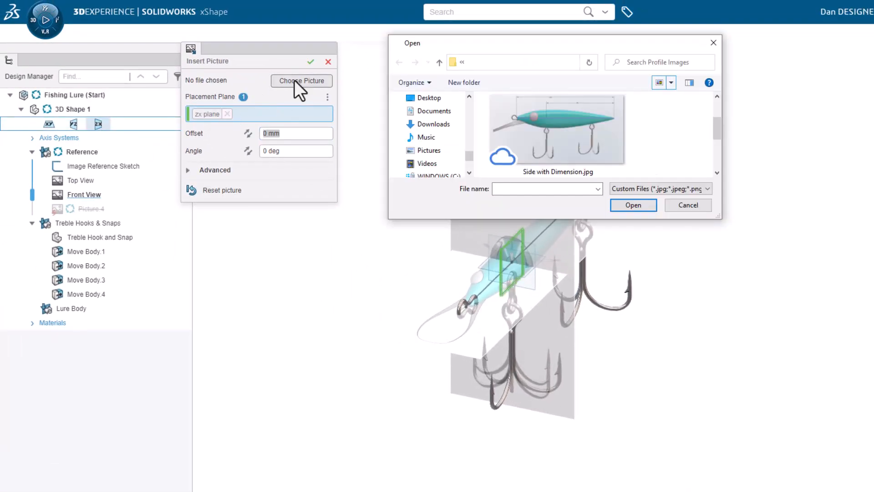
left_click(530, 149)
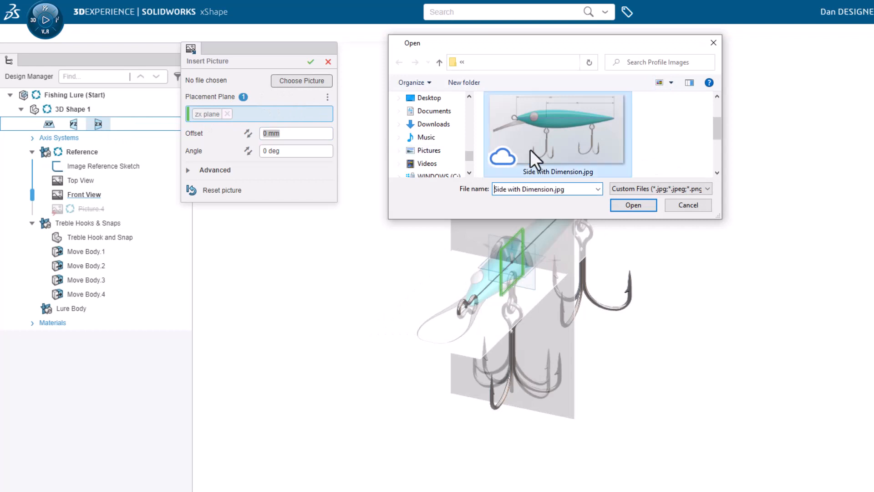
left_click(628, 205)
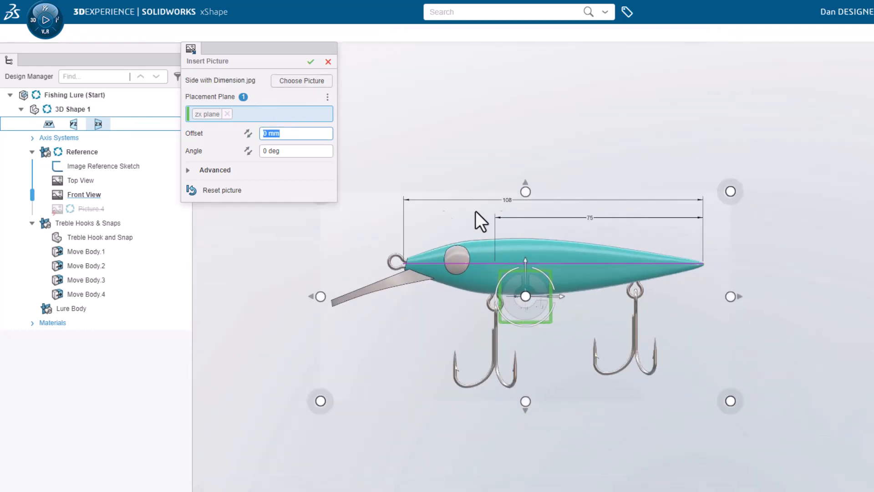
- Scale the picture by on-screen points placed at the lure body's nose and tail tip, with a distance of 108 mm
left_click(224, 172)
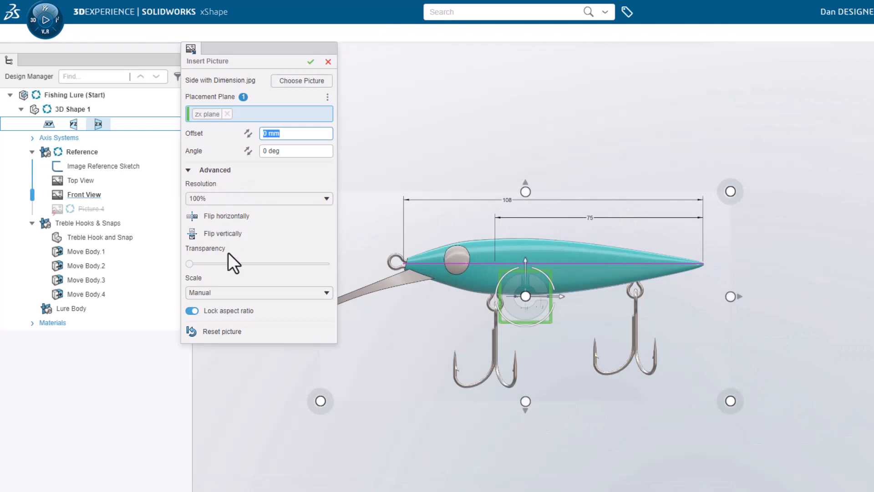
left_click(236, 294)
left_click(238, 317)
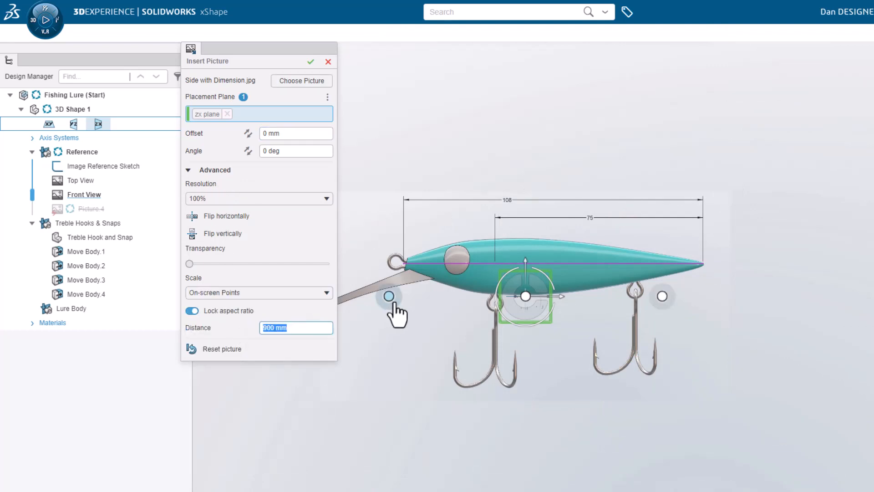
left_click_drag(394, 304, 421, 282)
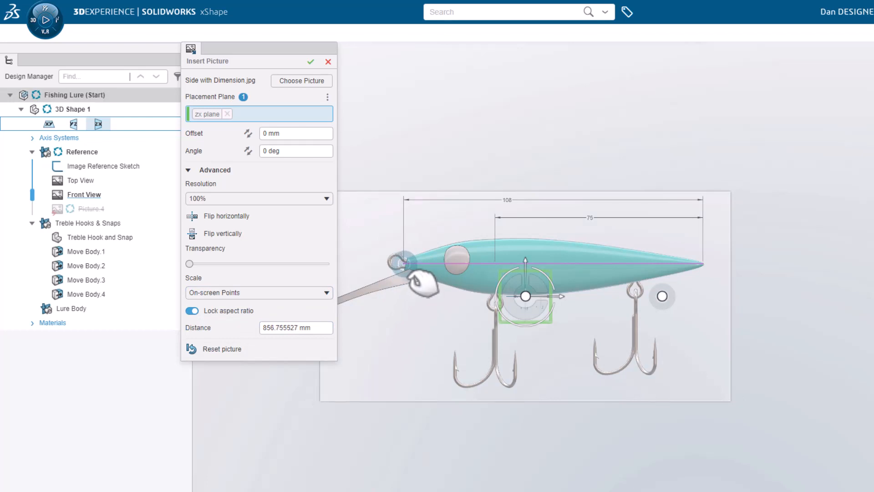
left_click_drag(680, 315, 714, 276)
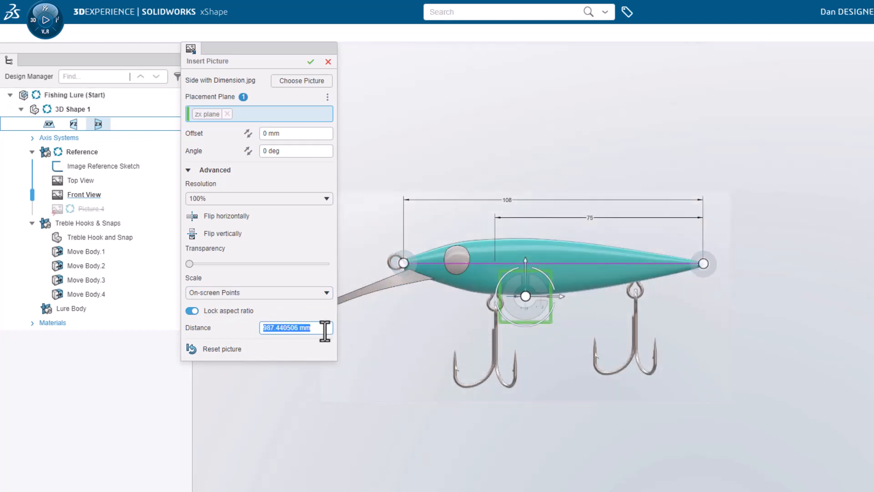
type("108")
key("Return")
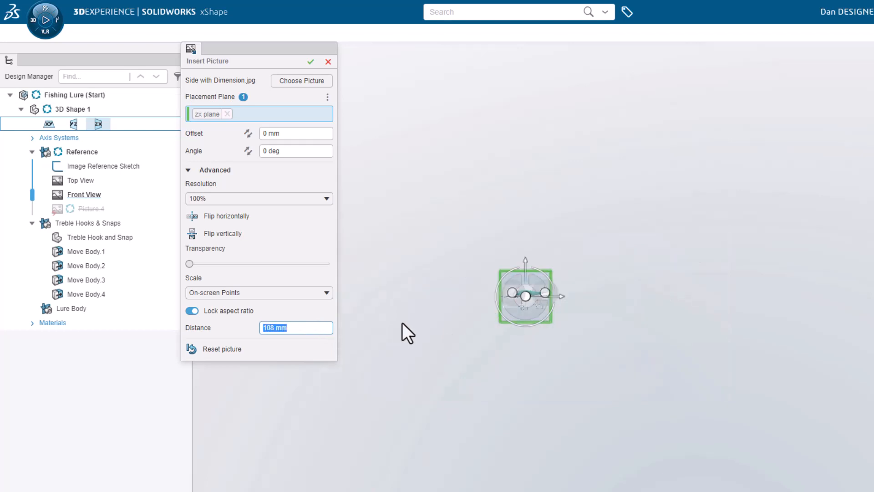
- Move the side picture into alignment with the reference sketch and hooks, and set its transparency to 40
middle_click(403, 322)
middle_click(402, 322)
left_click_drag(536, 268, 564, 294)
scroll(558, 280, "up", 4)
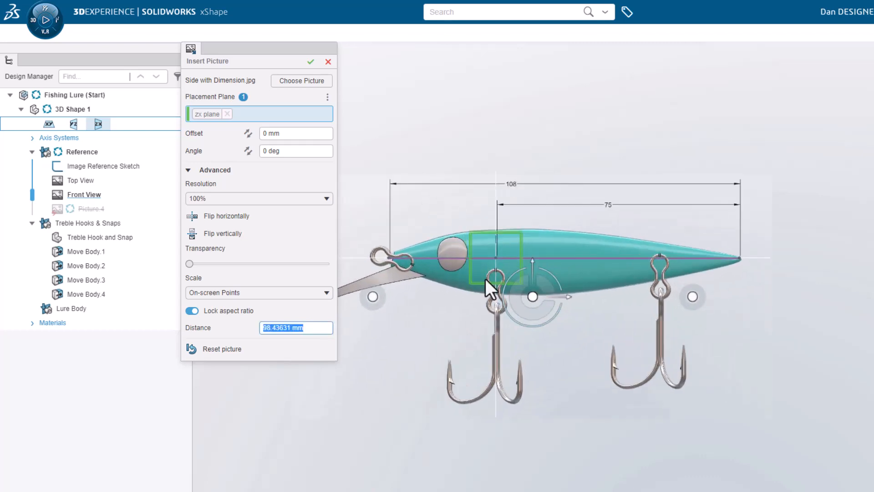
scroll(460, 292, "up", 3)
left_click(543, 297)
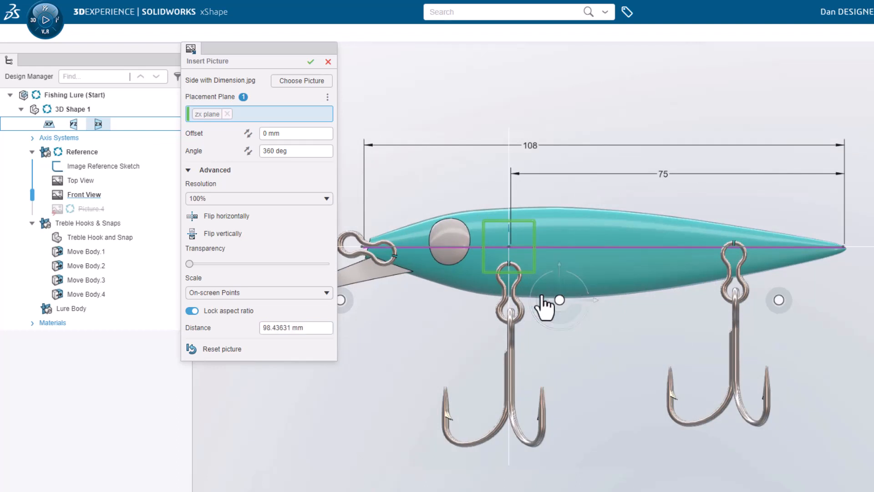
left_click_drag(559, 299, 558, 299)
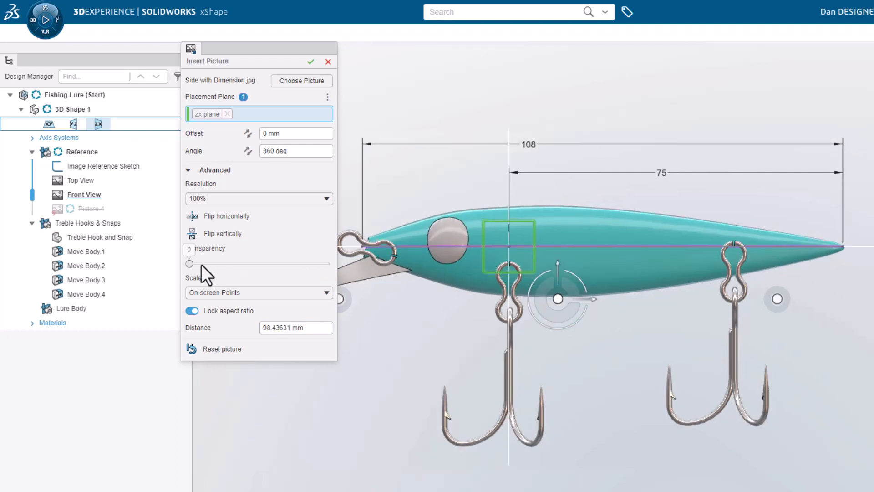
left_click_drag(189, 264, 245, 267)
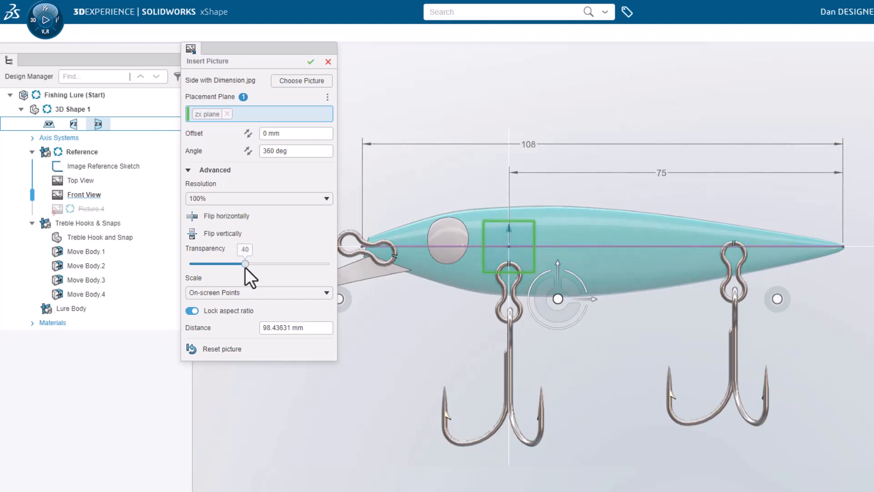
left_click(312, 63)
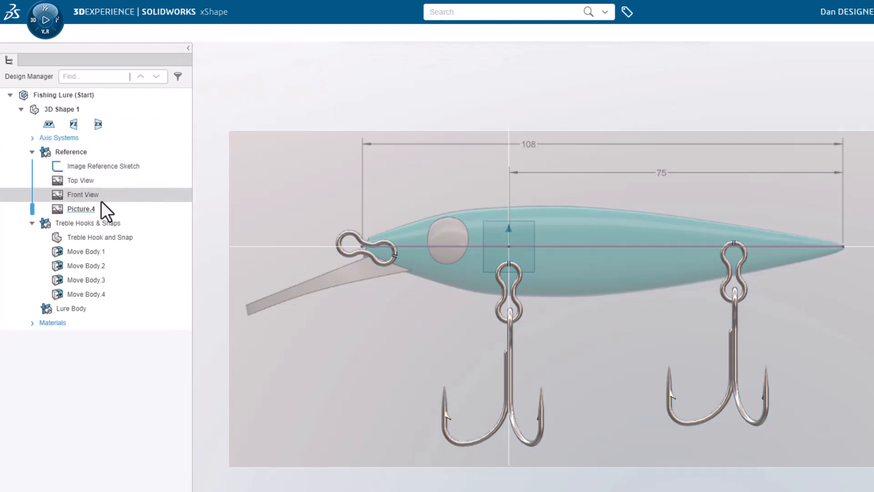
- Rename the inserted picture as Side View
left_click(86, 208)
left_click(86, 207)
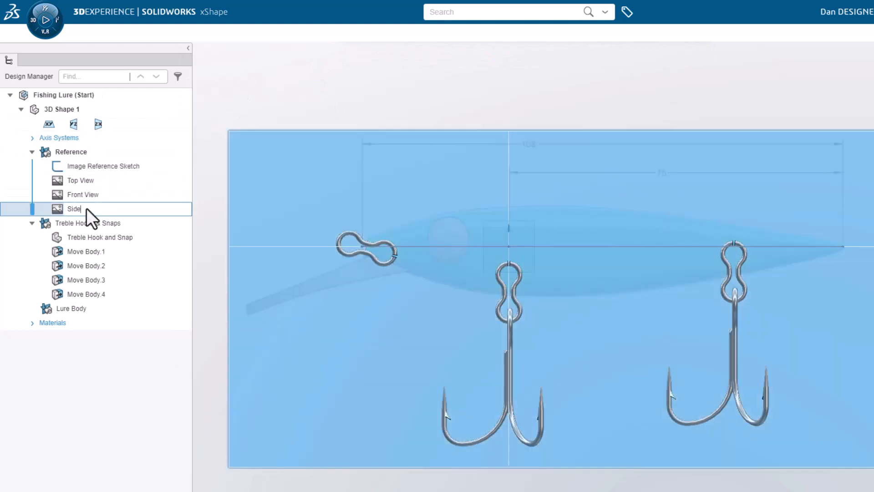
key("Return")
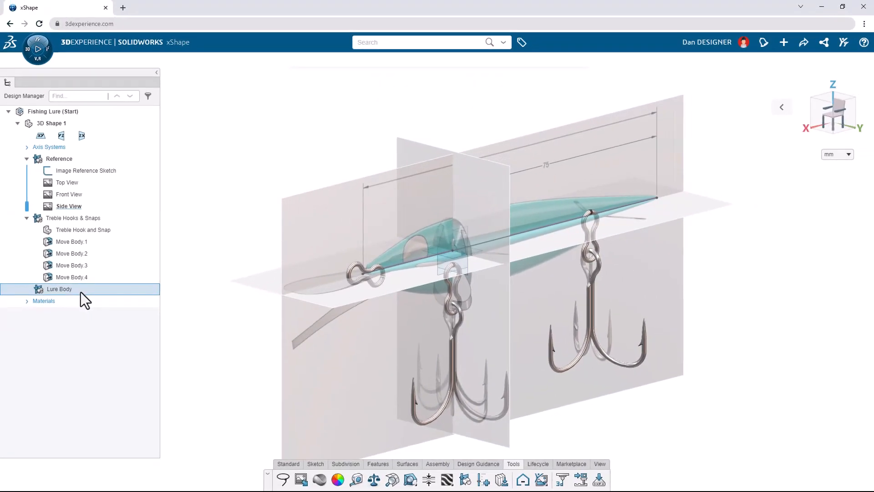
- Activate the Lure Body group and place a subdivision box at the origin
left_click(93, 307)
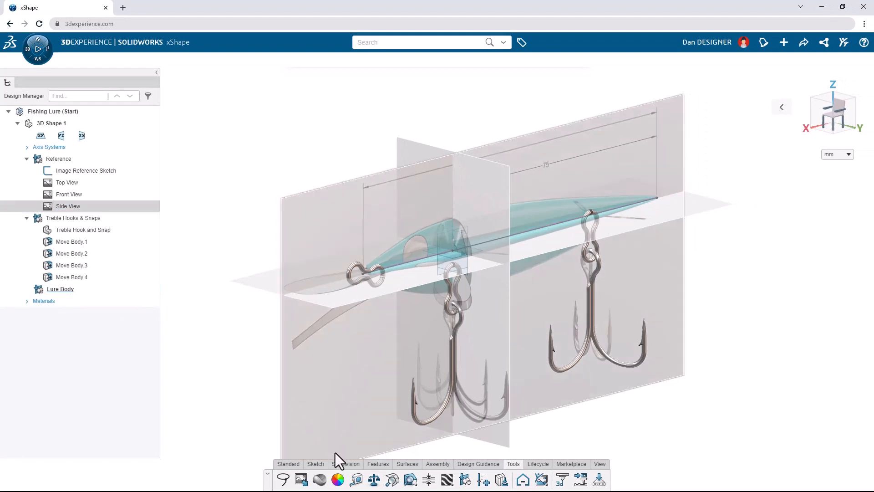
left_click(345, 464)
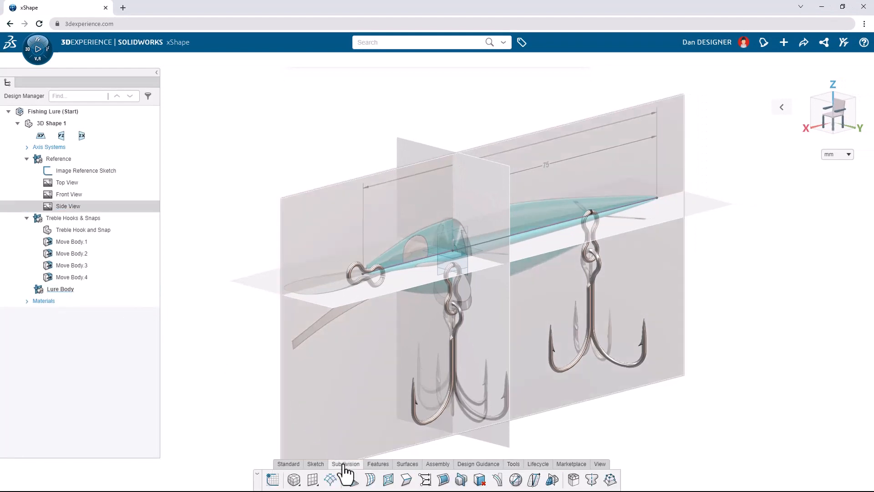
left_click(295, 479)
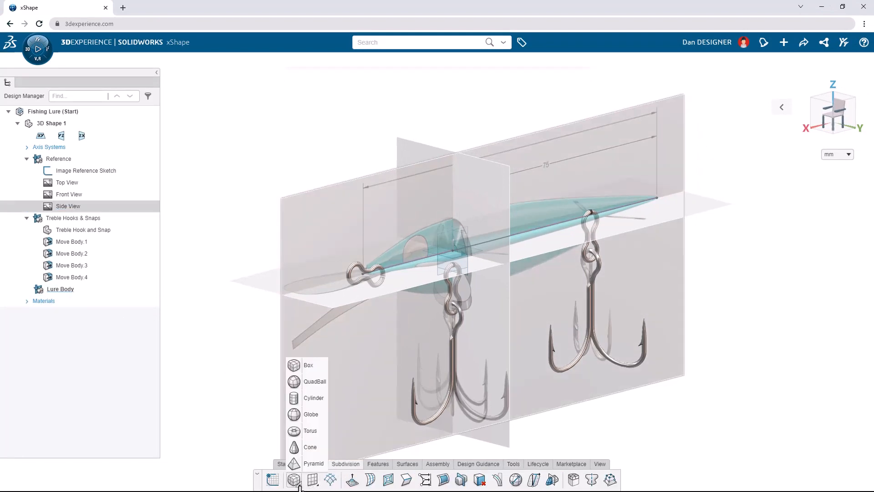
left_click(309, 364)
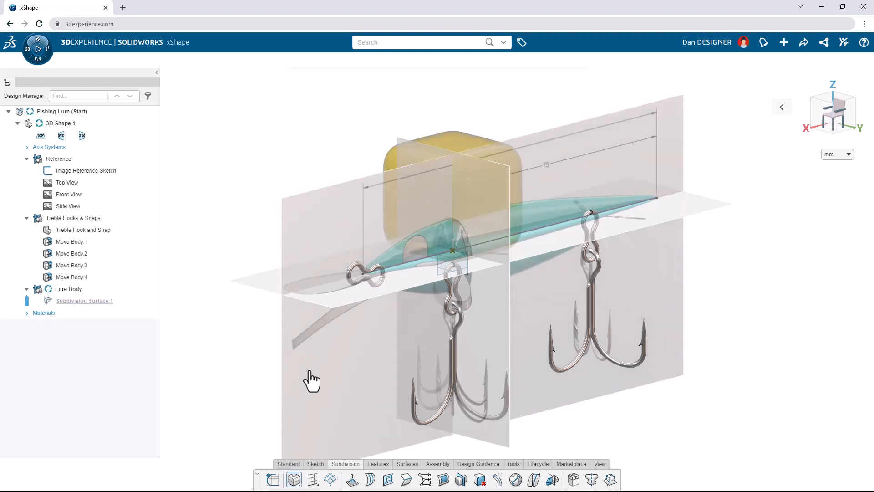
left_click(452, 250)
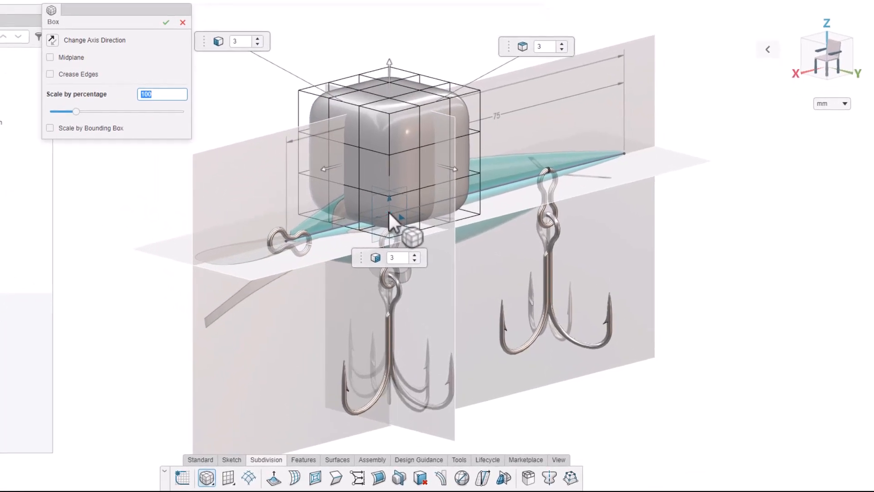
- Set the box's subdivisions to 5 along its length, 2 across its width and 2 in height
left_click(414, 261)
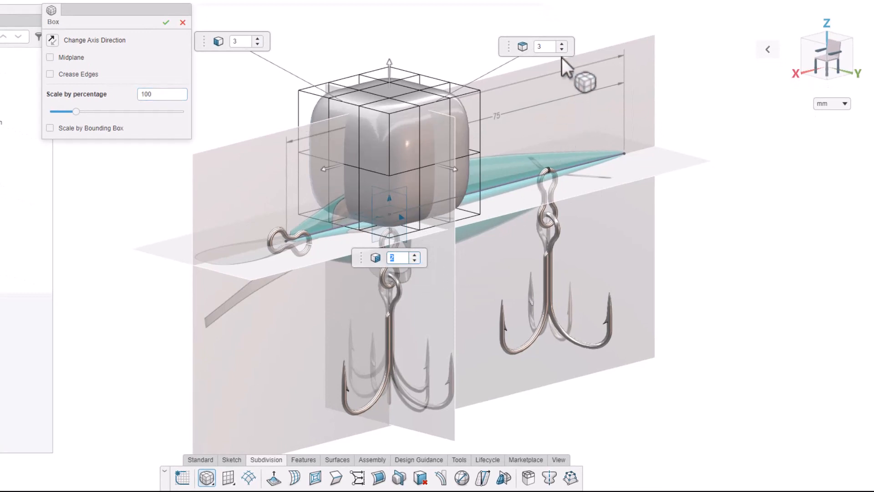
left_click(562, 44)
left_click(563, 43)
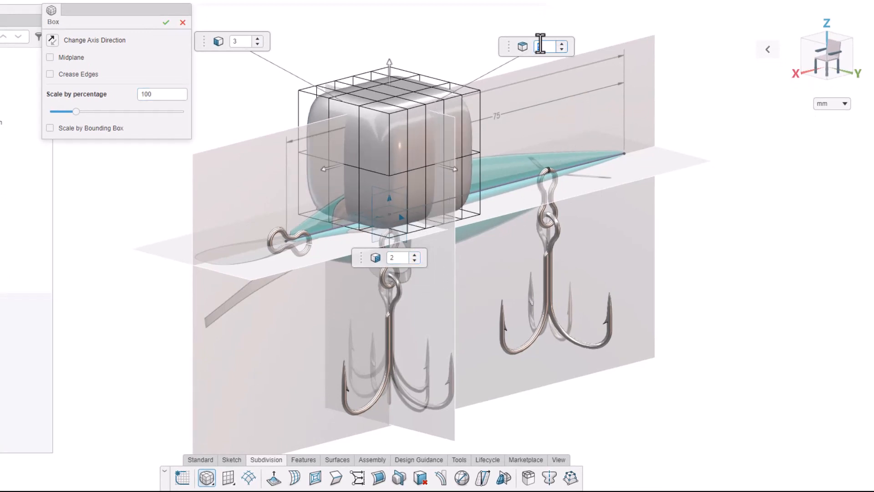
left_click(257, 43)
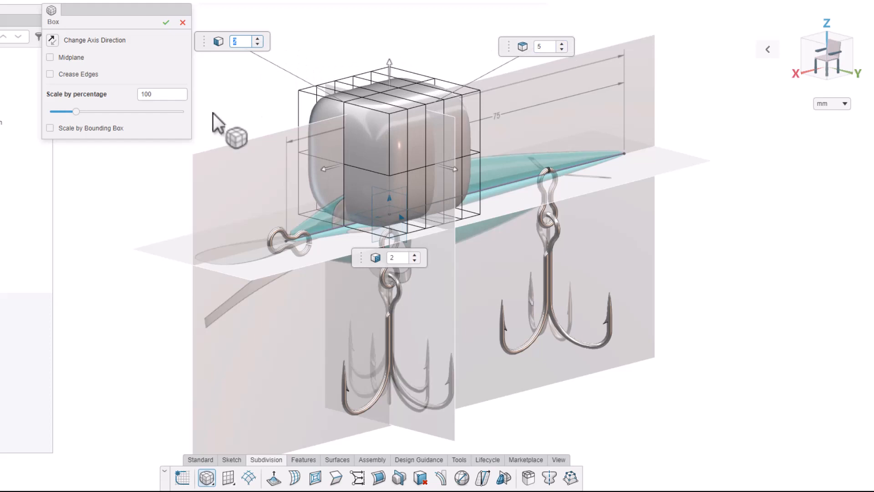
- Scale the box non-uniformly by bounding box to 108 mm along X, 12 mm along Y and 18 mm along Z
left_click(93, 129)
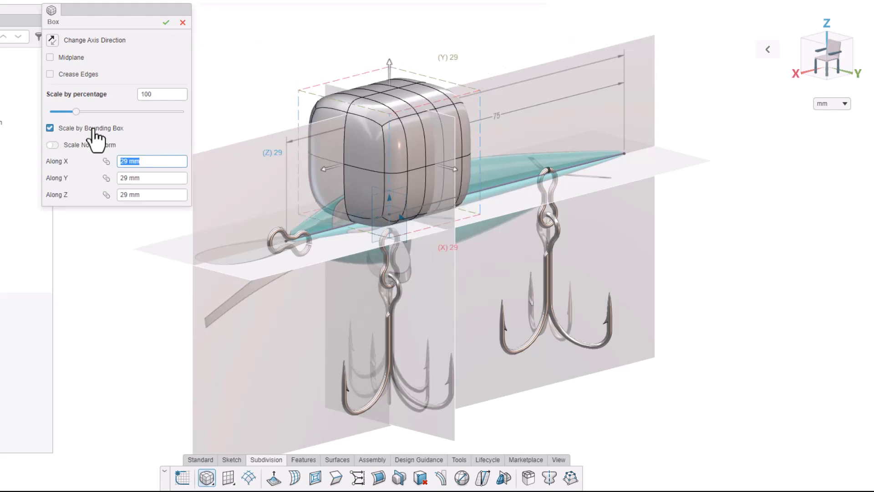
left_click(91, 145)
key("Return")
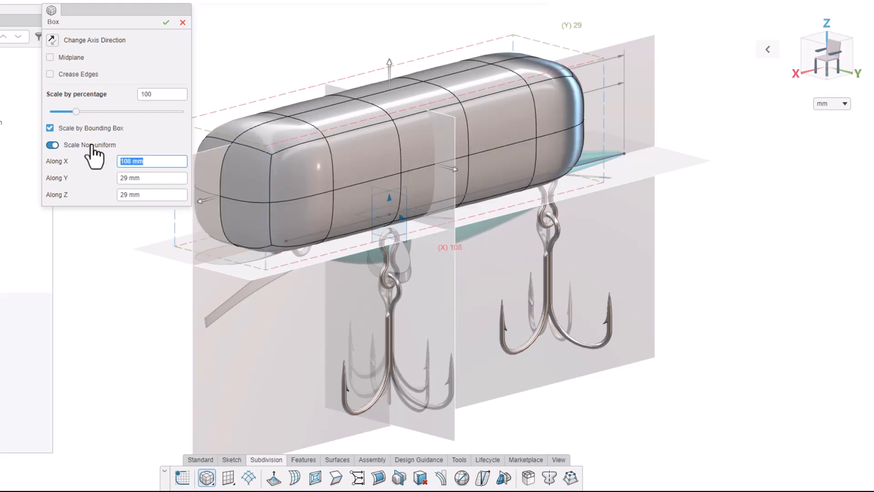
key("Tab")
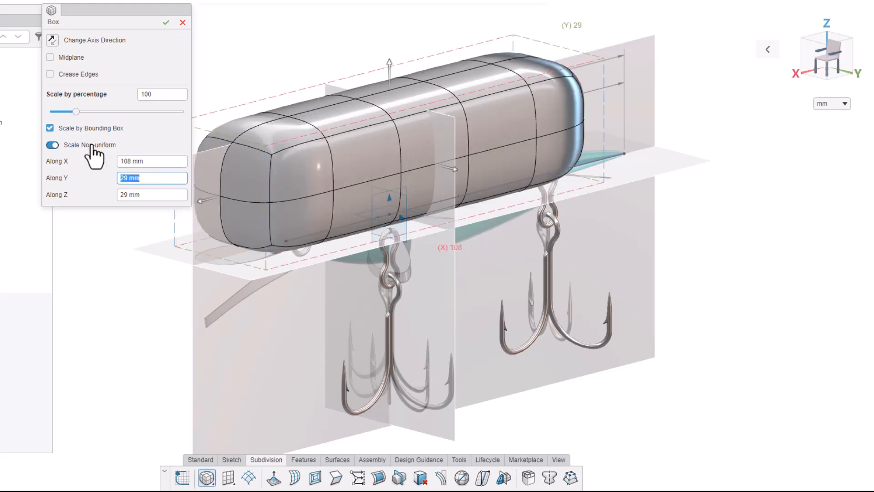
key("Tab")
type("12")
key("Return")
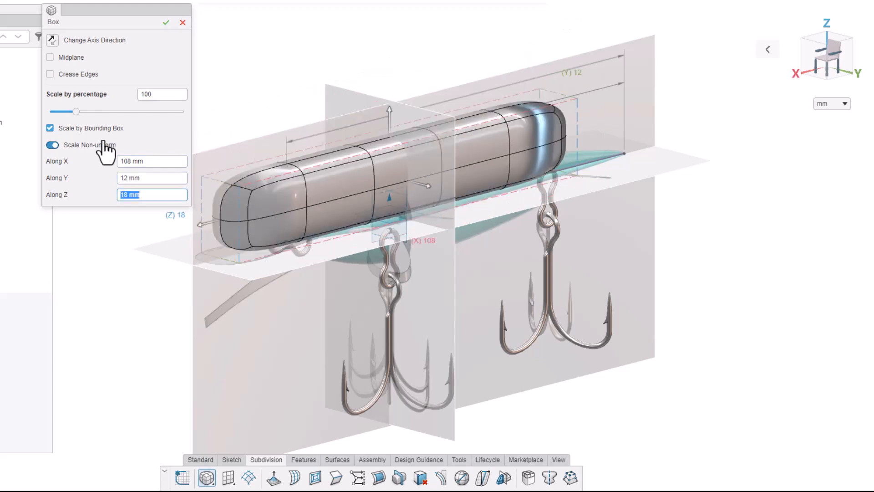
left_click(166, 22)
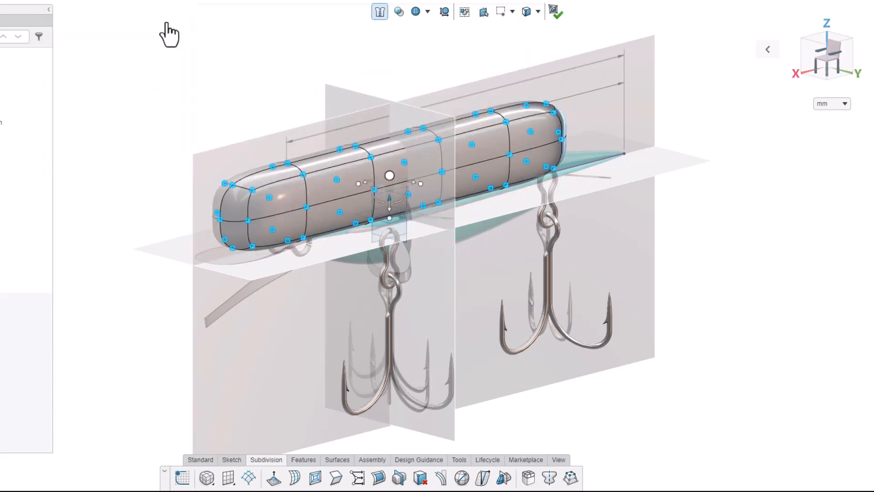
- In the side view, move the box over the pictured lure body between nose and tail, and make it mostly transparent
left_click(841, 71)
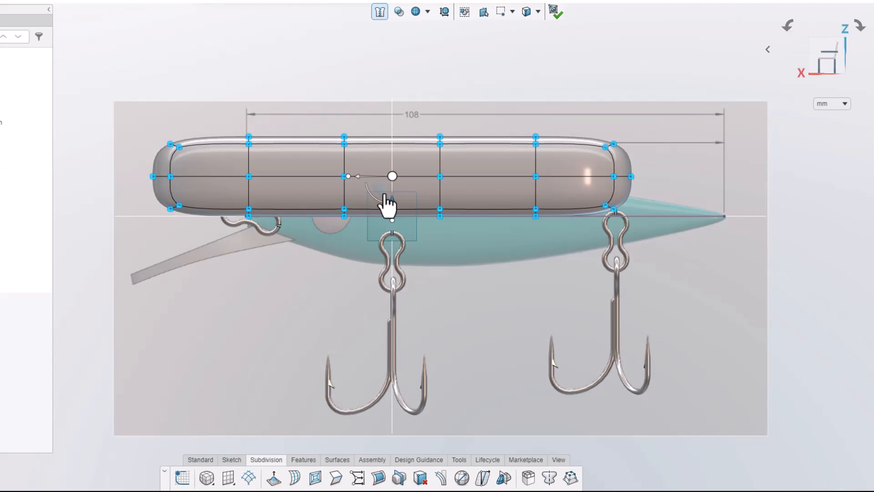
left_click_drag(385, 202, 493, 250)
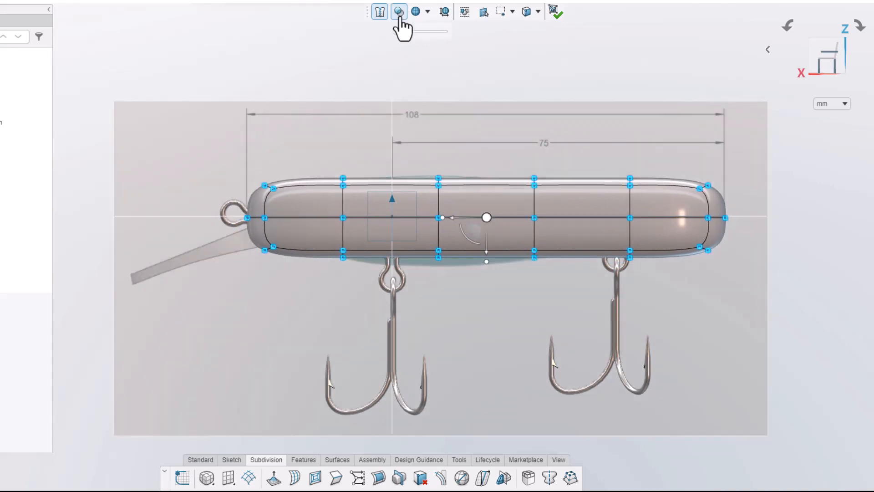
left_click_drag(402, 31, 409, 33)
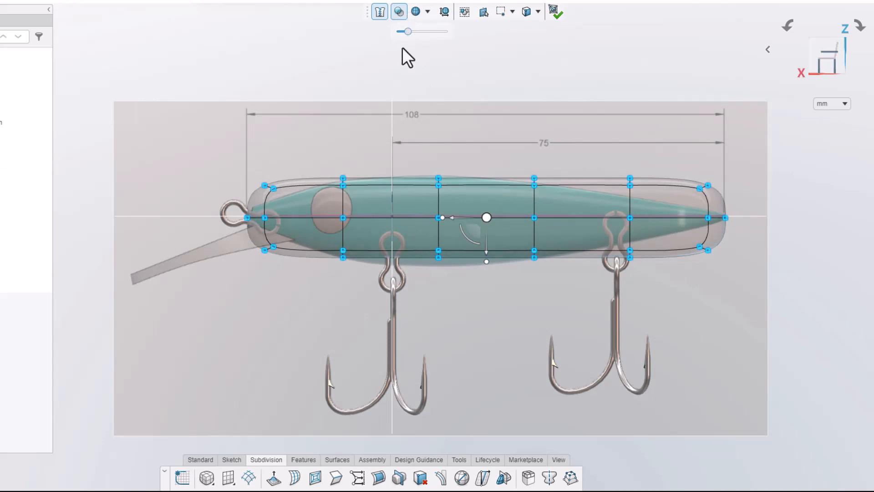
- In the side view, quick-align the subdivision body's upper control points to a curve following the lure's back from nose to tail
left_click(314, 67)
left_click_drag(195, 82, 740, 213)
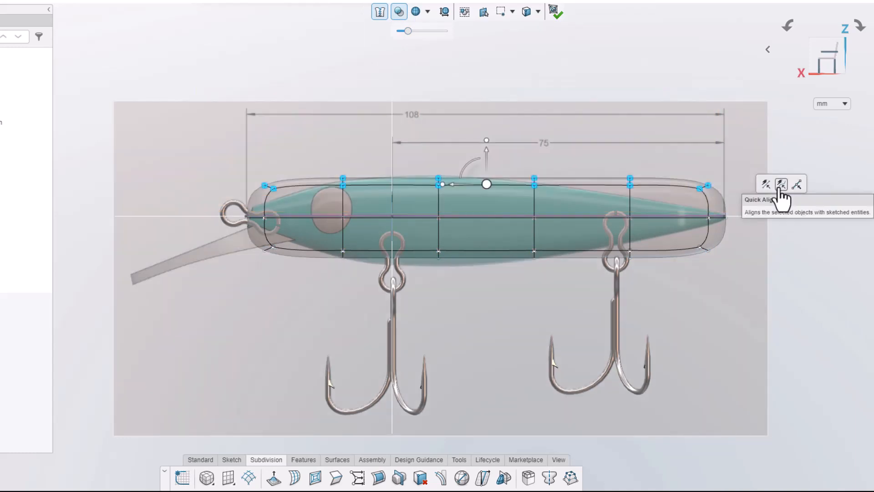
left_click(781, 185)
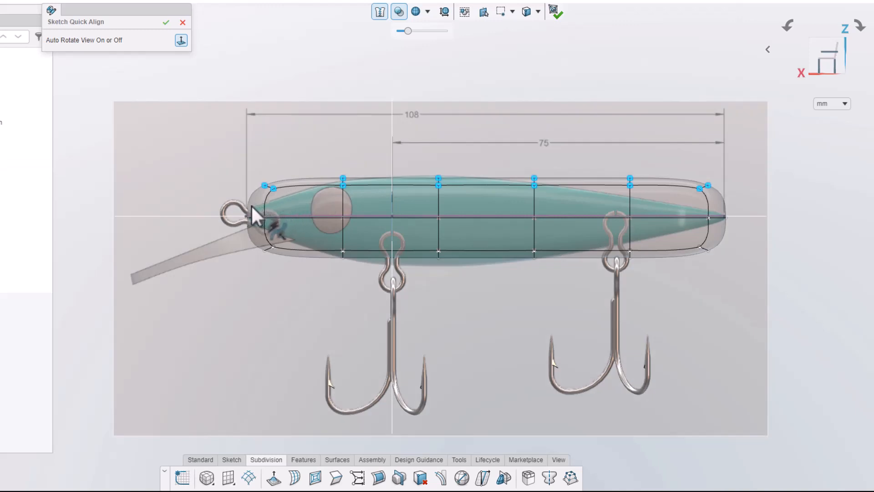
left_click(253, 205)
mouse_move(308, 188)
left_mouse_down()
mouse_move(344, 176)
mouse_move(458, 173)
mouse_move(725, 214)
left_mouse_up()
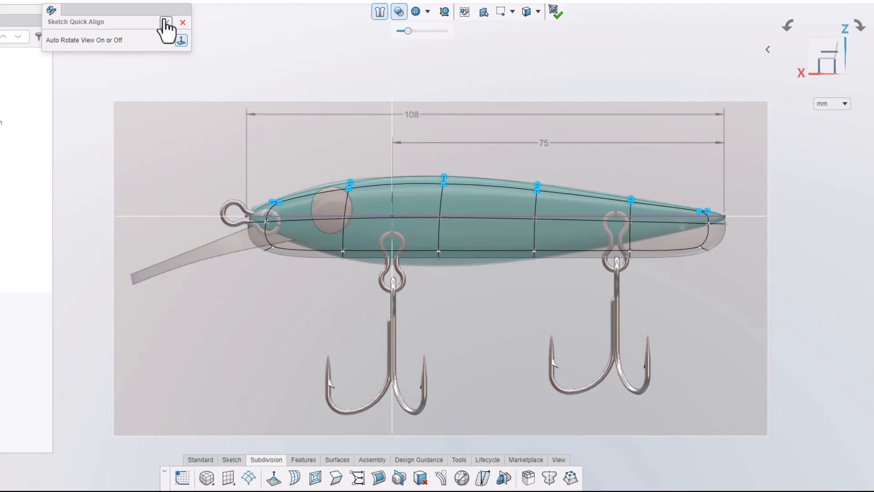
left_click(166, 23)
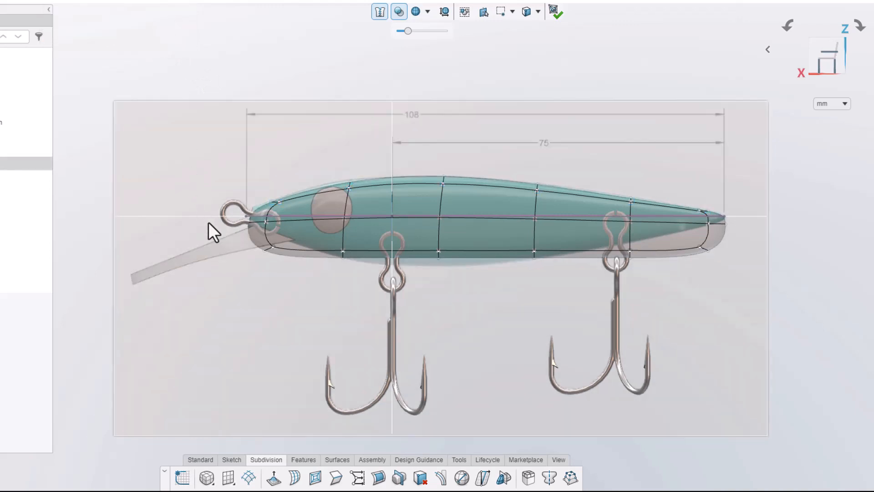
- Quick-align the body's lower control points to a curve following the pictured lure's belly from nose to tail
mouse_move(208, 222)
left_mouse_down()
mouse_move(468, 289)
mouse_move(785, 308)
mouse_move(793, 283)
left_mouse_up()
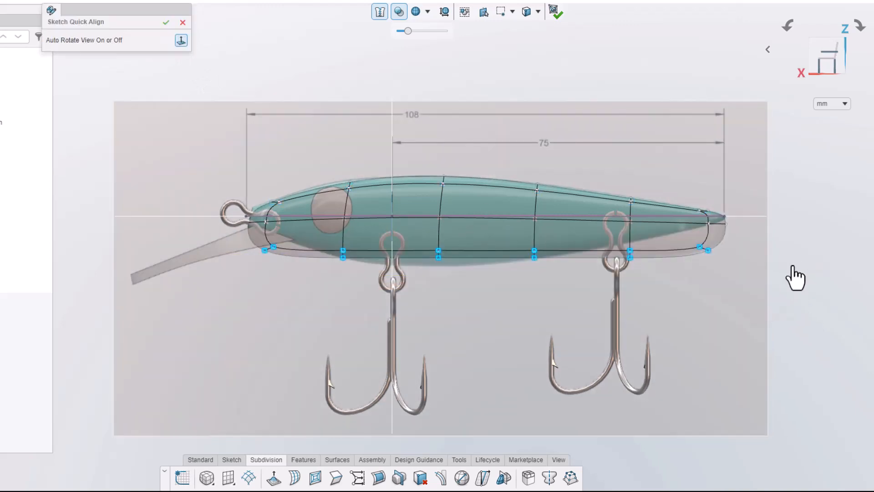
mouse_move(262, 228)
left_mouse_down()
mouse_move(352, 262)
mouse_move(482, 269)
mouse_move(720, 225)
left_mouse_up()
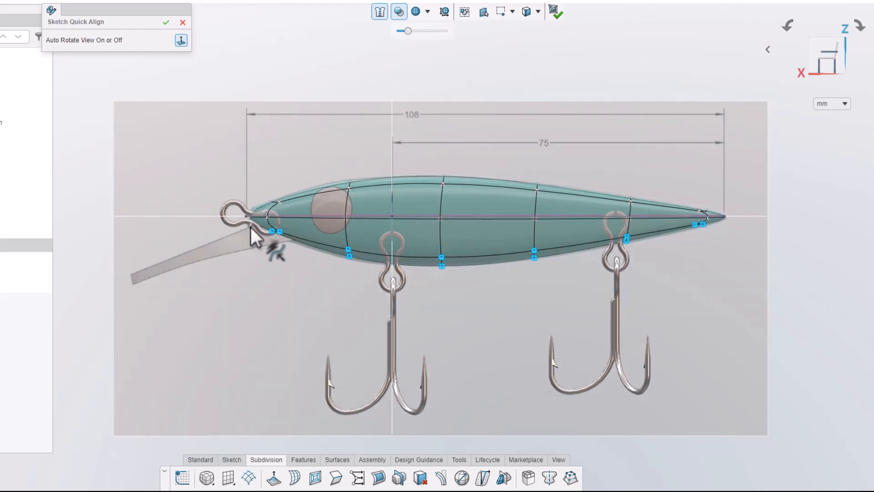
mouse_move(250, 227)
left_mouse_down()
mouse_move(364, 266)
mouse_move(481, 269)
mouse_move(720, 223)
left_mouse_up()
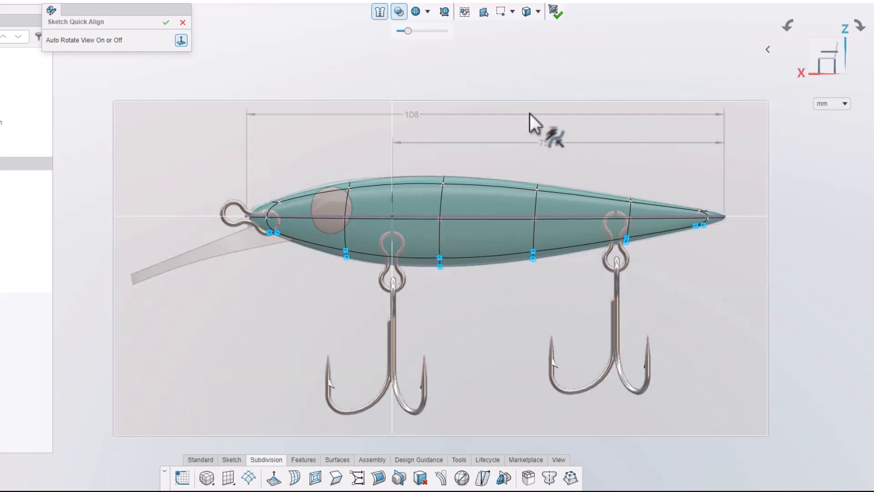
left_click(166, 22)
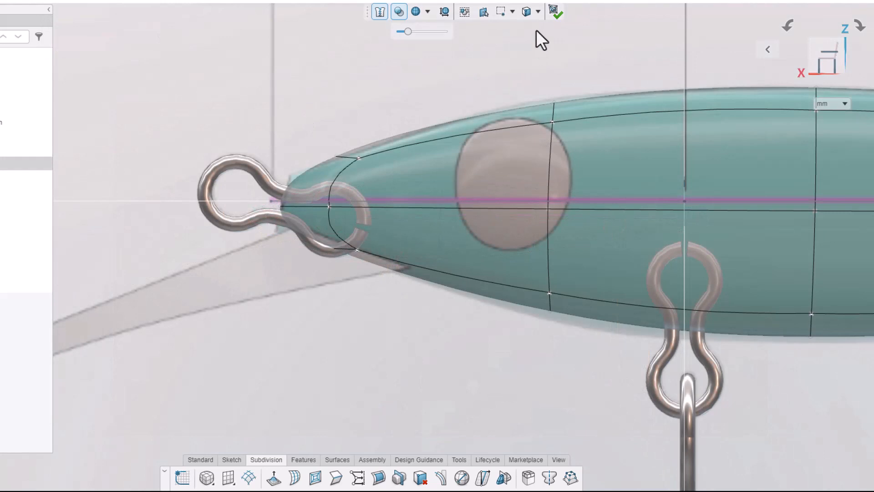
- Limit selection to faces and crease the edges of all the end faces at the lure's nose
left_click(537, 13)
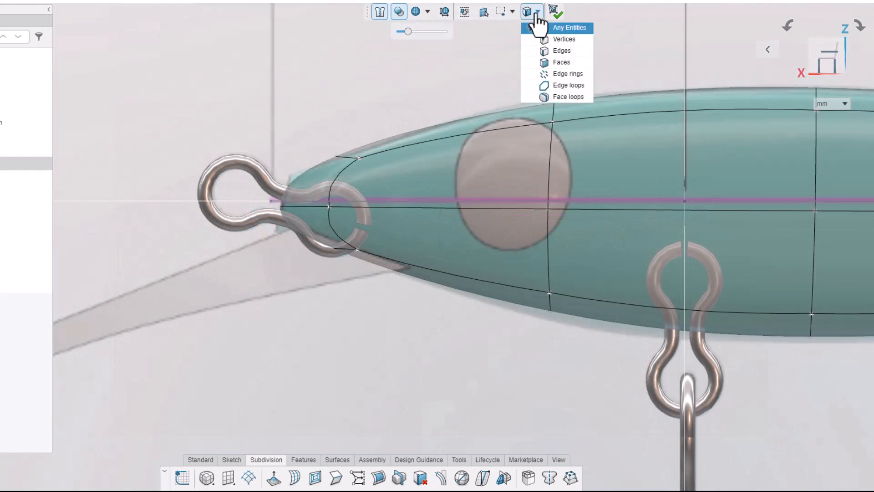
left_click(550, 63)
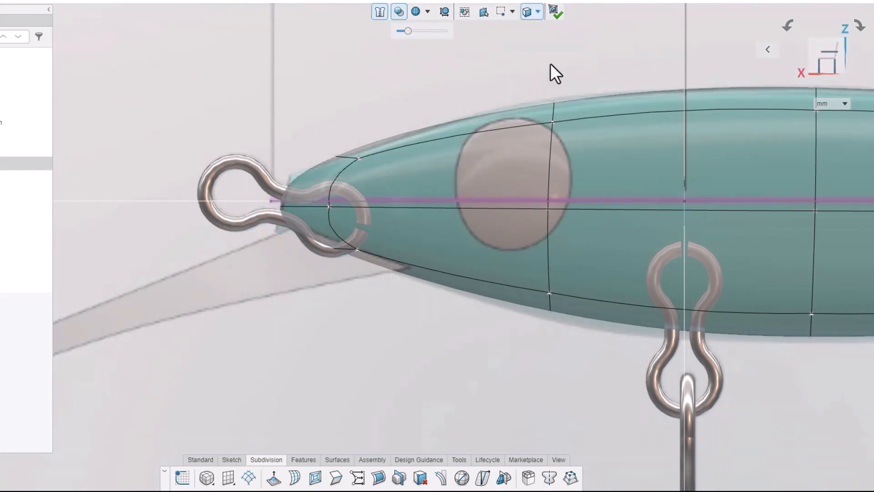
left_click_drag(243, 119, 381, 277)
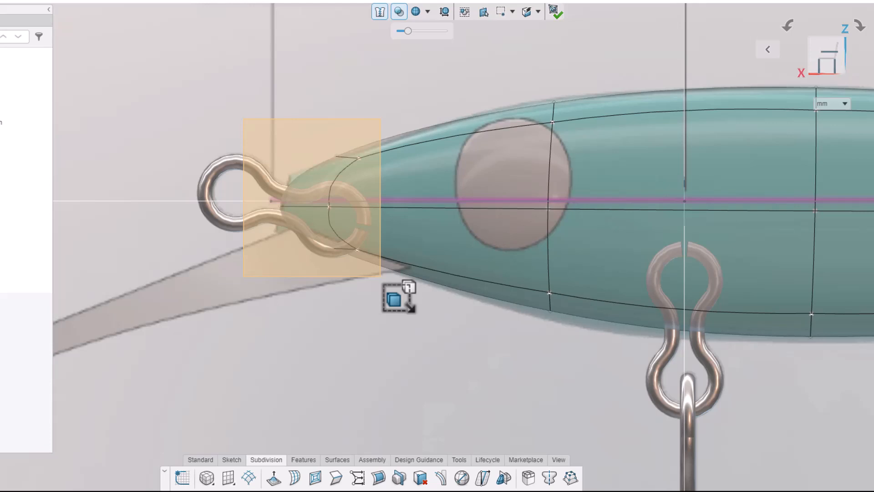
left_click_drag(381, 276, 381, 278)
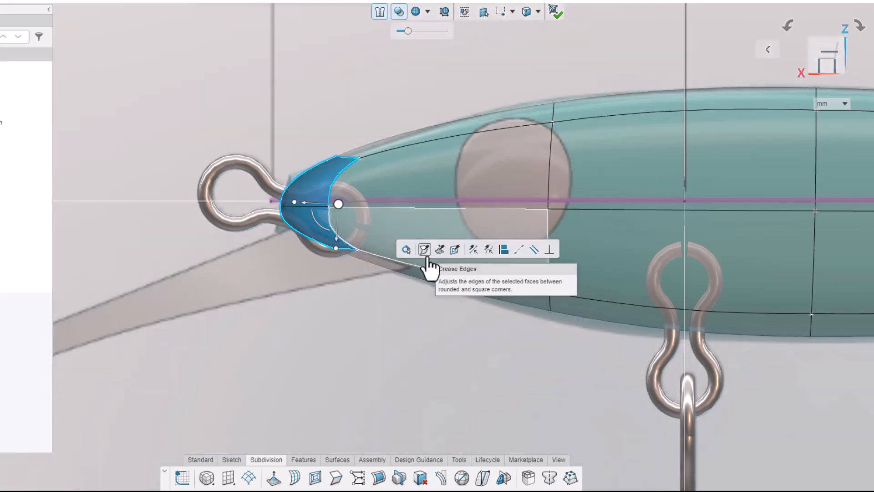
left_click(427, 258)
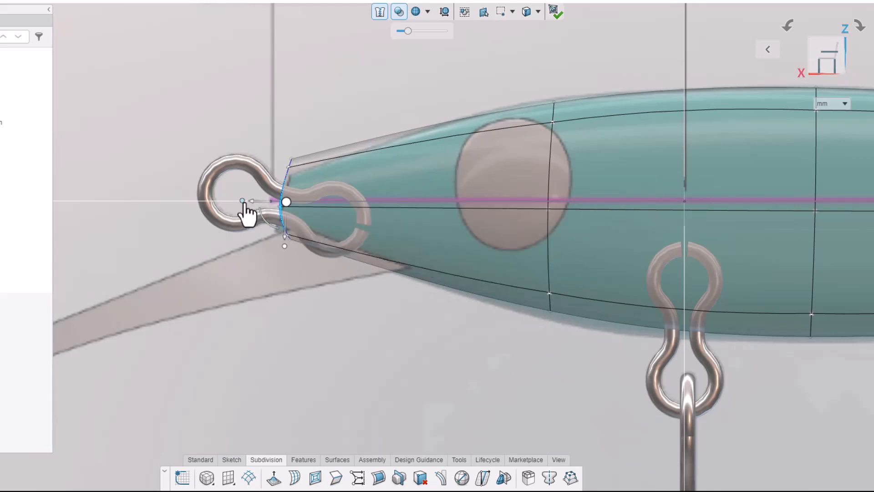
- Flatten the nose-end faces along X, and tilt and fit their control points to the slanted nose in the side picture
left_click_drag(245, 201, 274, 204)
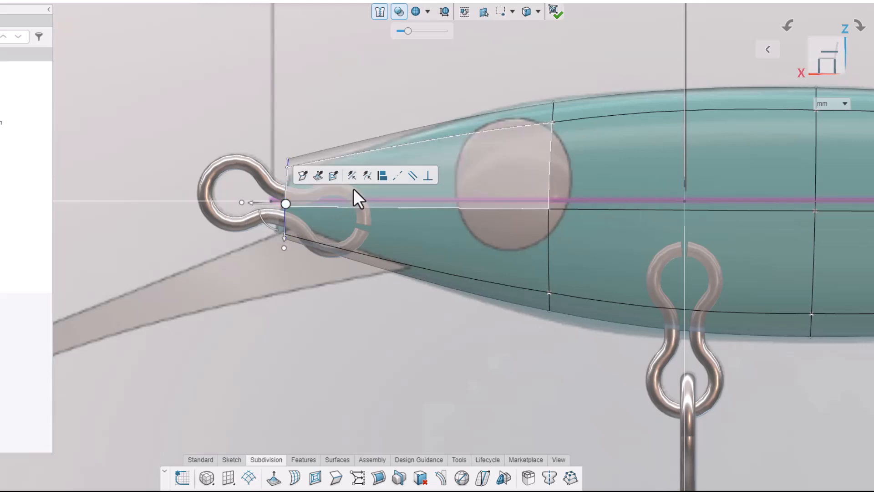
left_click(380, 180)
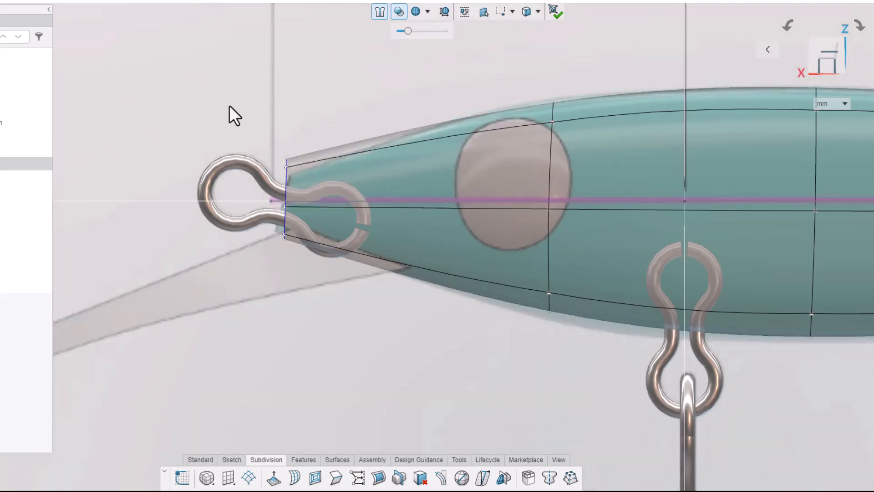
left_click_drag(229, 105, 300, 261)
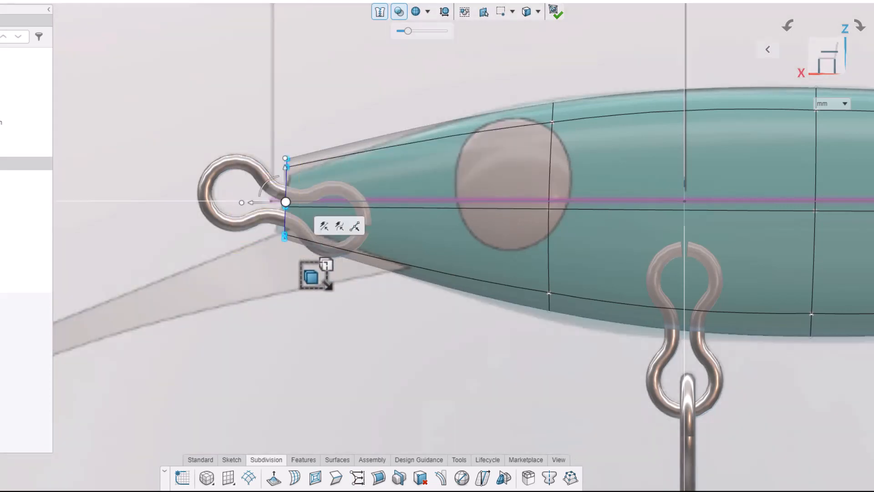
left_click_drag(272, 191, 311, 192)
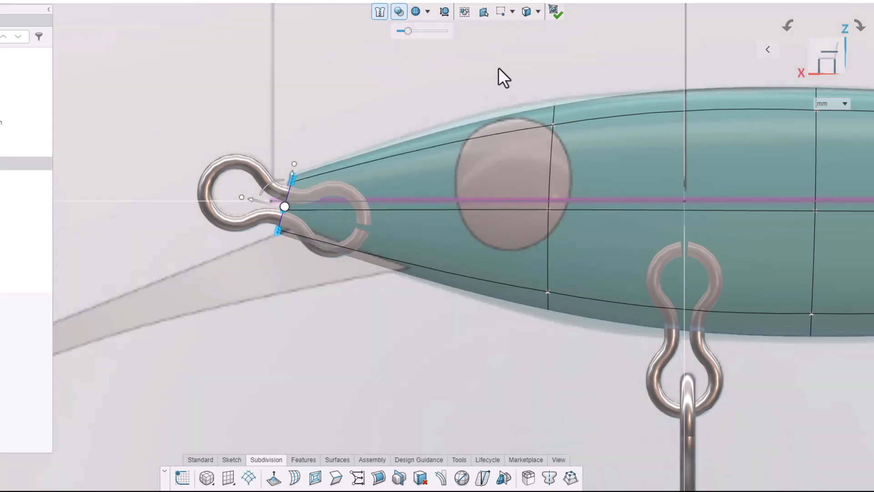
left_click_drag(508, 62, 572, 348)
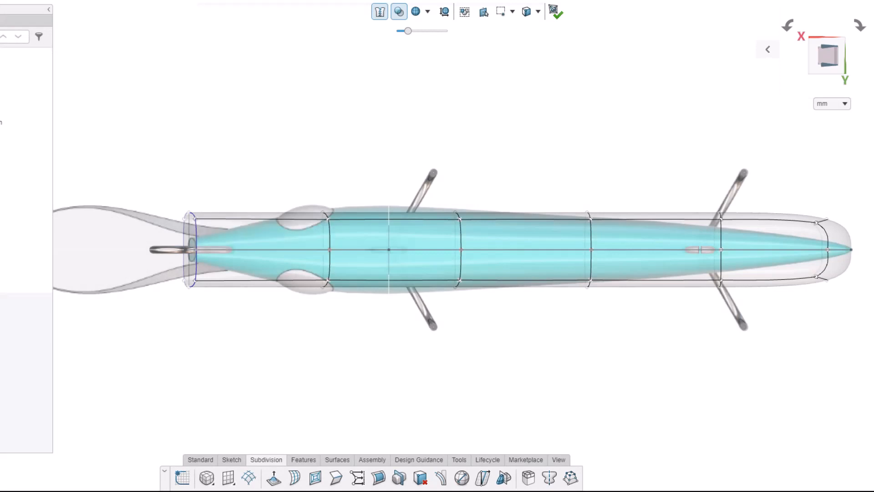
- In the top view, narrow the nose and the rear rings along Y, with the extreme ends narrowed further, to match the picture
key("ctrl+a")
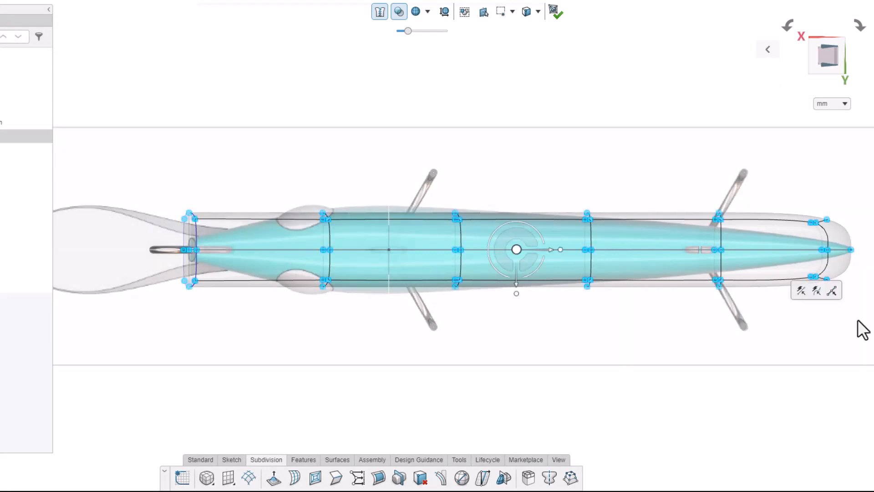
left_click_drag(257, 103, 605, 302, "alt")
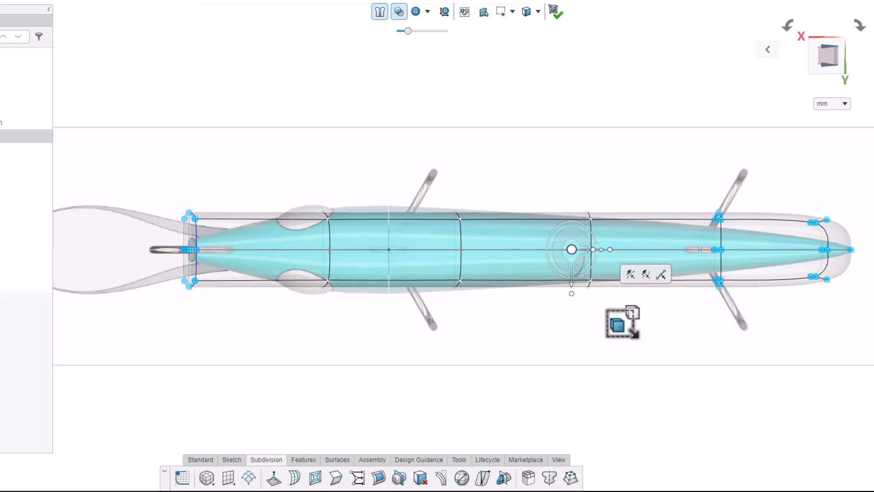
mouse_move(572, 296)
left_mouse_down()
mouse_move(586, 306)
mouse_move(588, 288)
left_mouse_up()
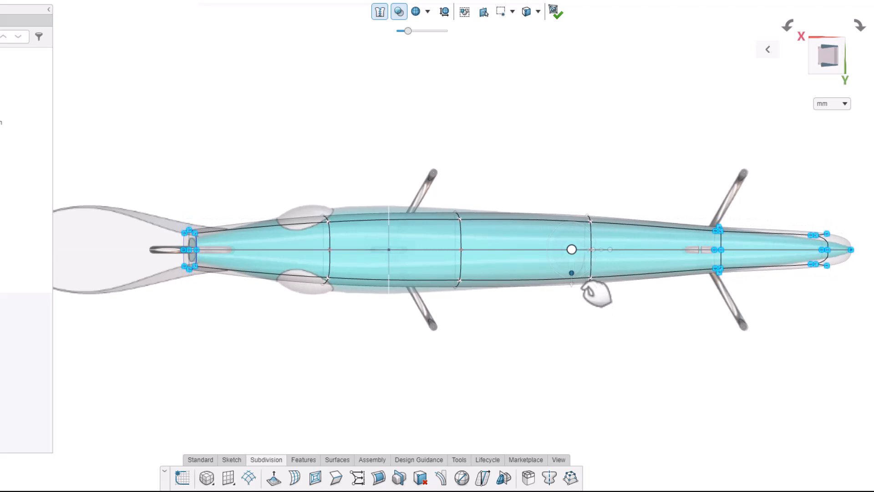
left_click_drag(666, 177, 738, 302, "alt")
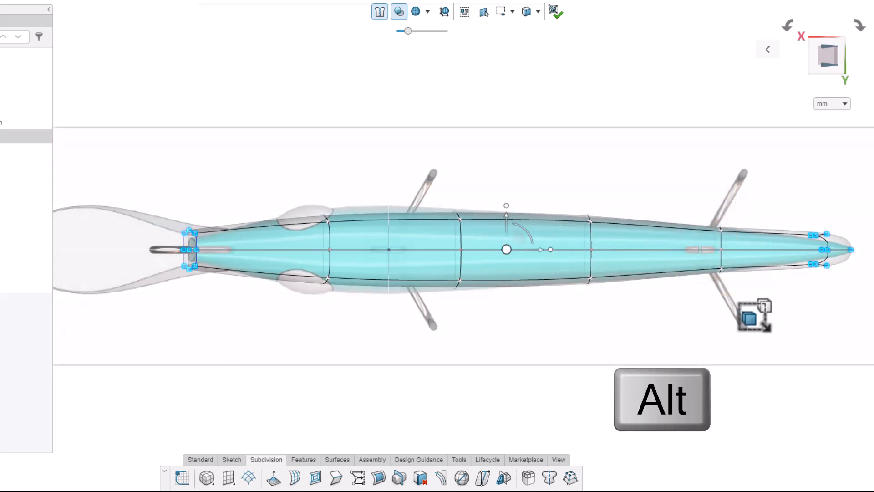
left_click_drag(507, 206, 510, 229)
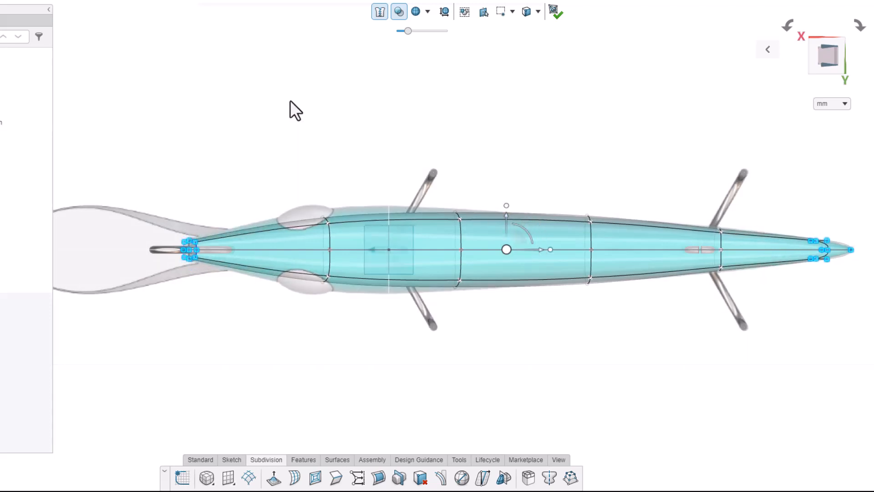
- Widen the two control-point rings behind the nose along Y to match the body width in the top picture
left_click_drag(287, 92, 468, 338)
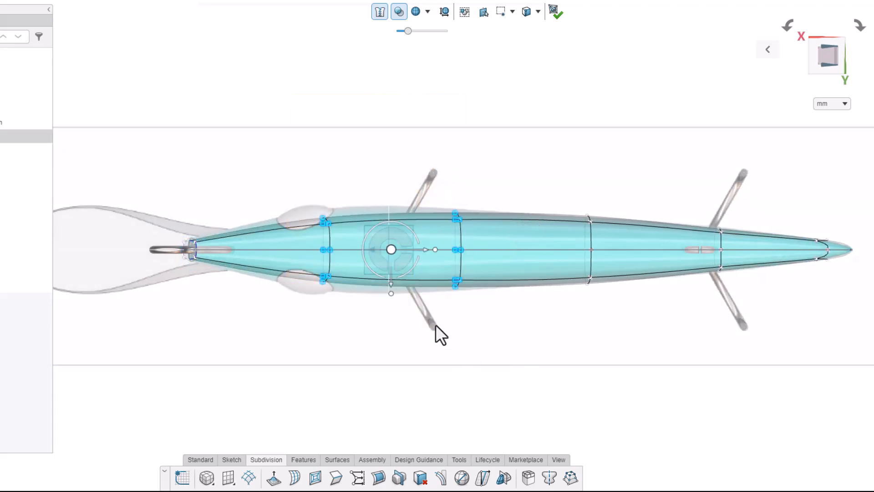
left_click_drag(291, 155, 332, 312)
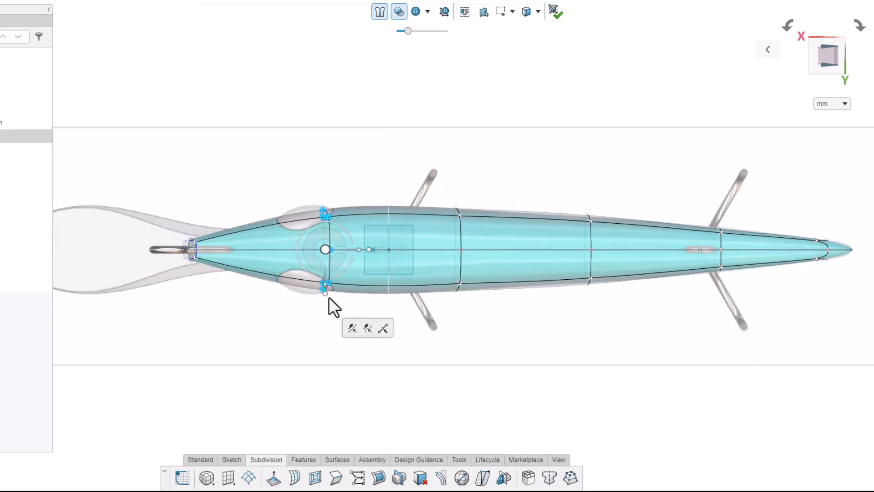
left_click(323, 113)
- In the front view, narrow the body's upper control points along Y so its upper half tapers like the pictured lure
key("shift+Down")
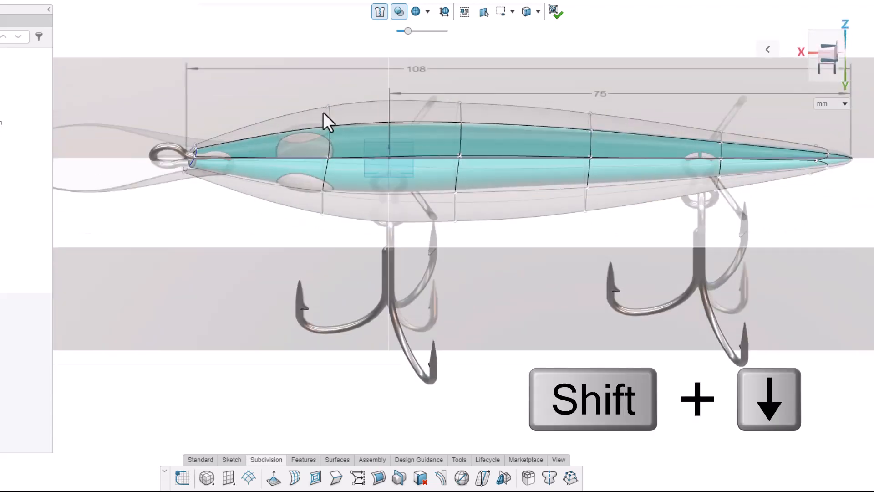
key("shift+Left")
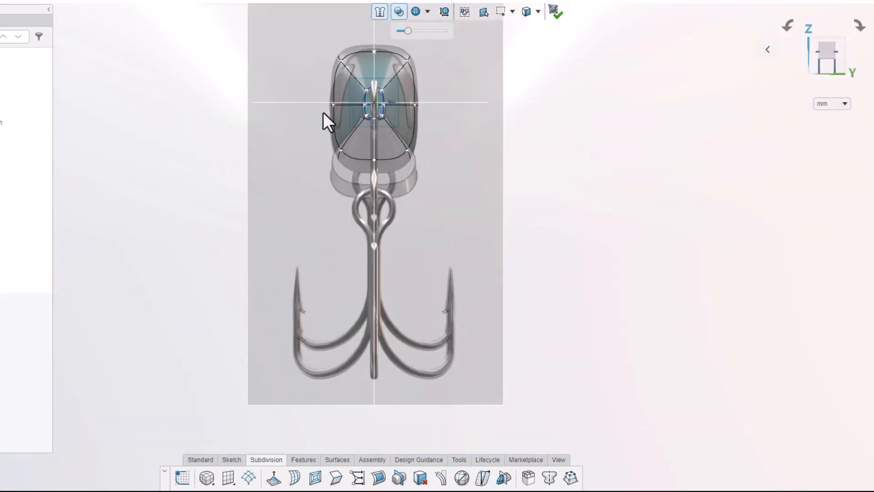
scroll(337, 23, "up", 3)
scroll(337, 24, "up", 2)
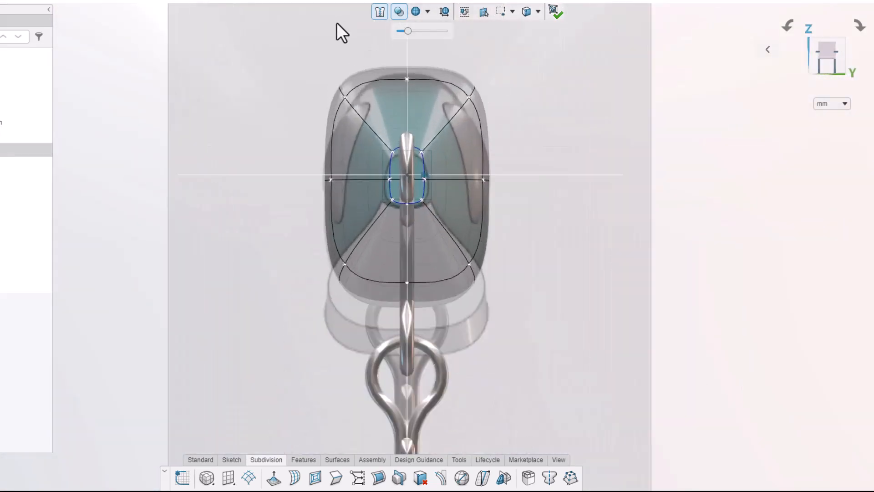
left_click_drag(272, 28, 529, 165)
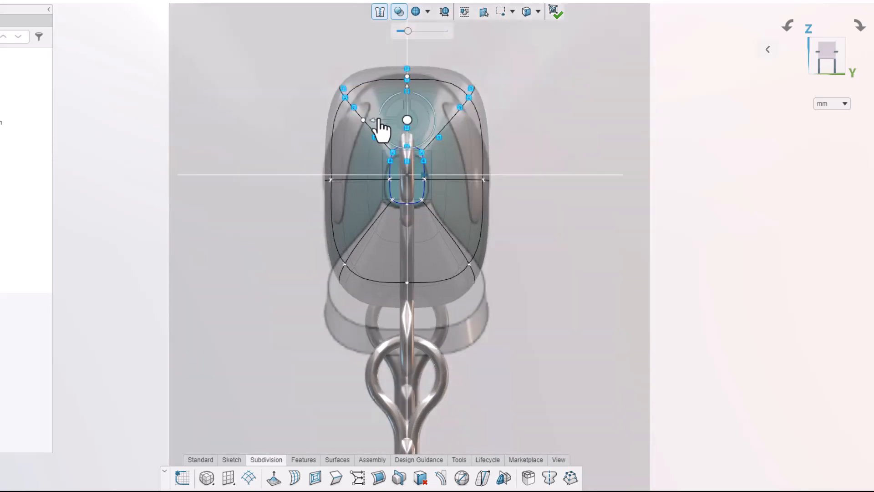
left_click_drag(379, 121, 401, 134)
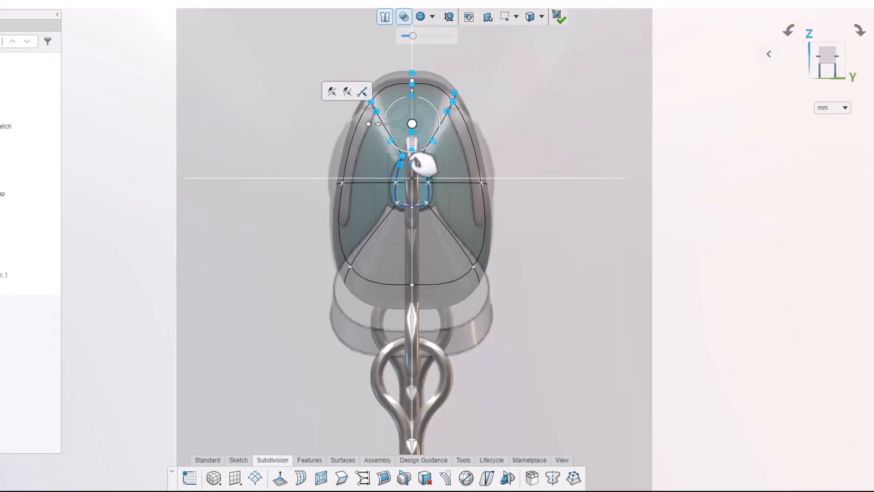
key("Escape")
- Align the manipulator of the four nose-end faces to XYZ and scale the faces along Z to fit the pictured nose
scroll(419, 172, "up", 5)
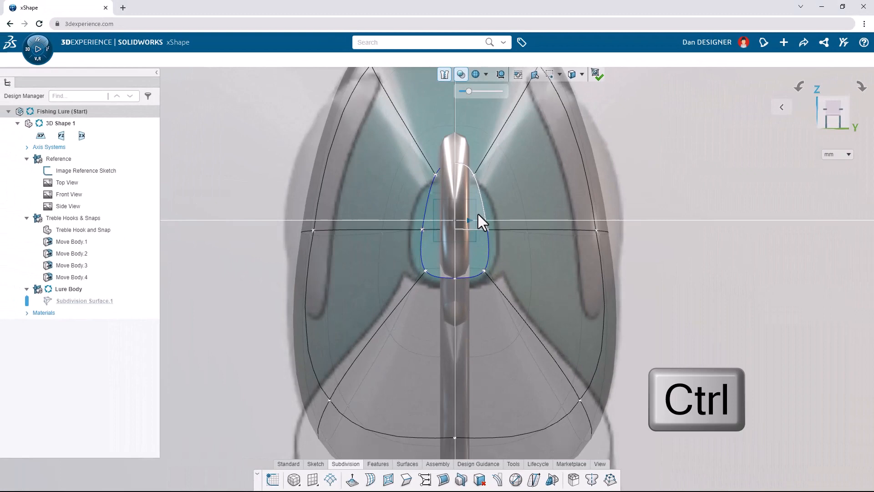
left_click(478, 219, "ctrl")
left_click(433, 248, "ctrl")
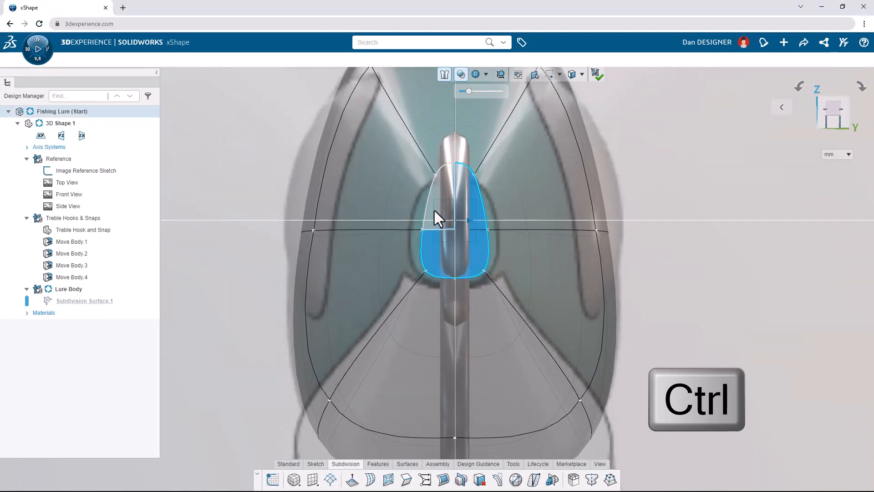
left_click(434, 210, "ctrl")
right_click(454, 226)
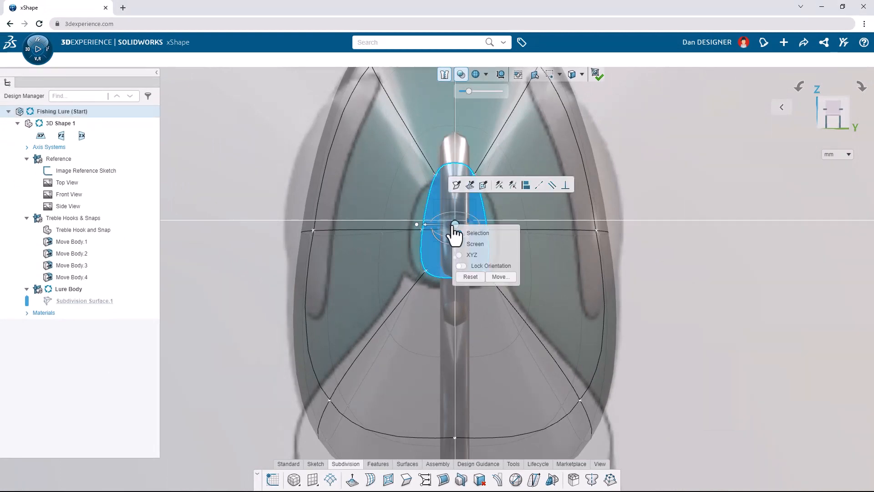
left_click(469, 256)
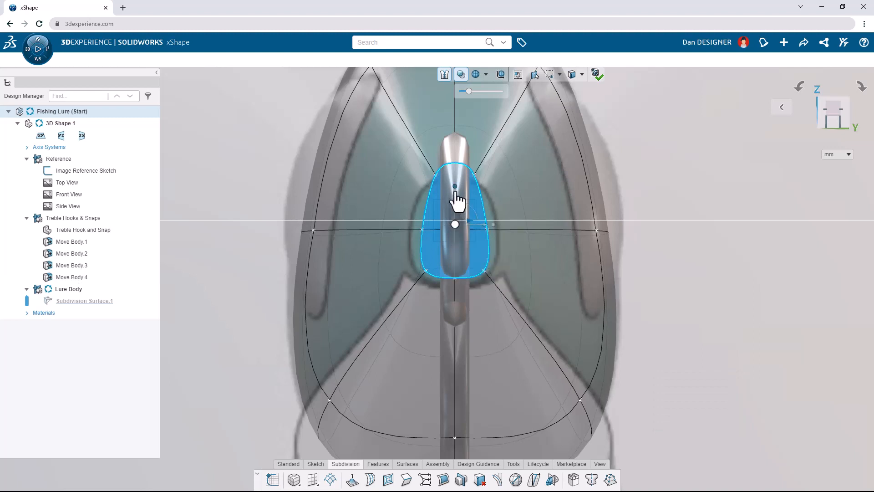
left_click_drag(455, 187, 522, 251)
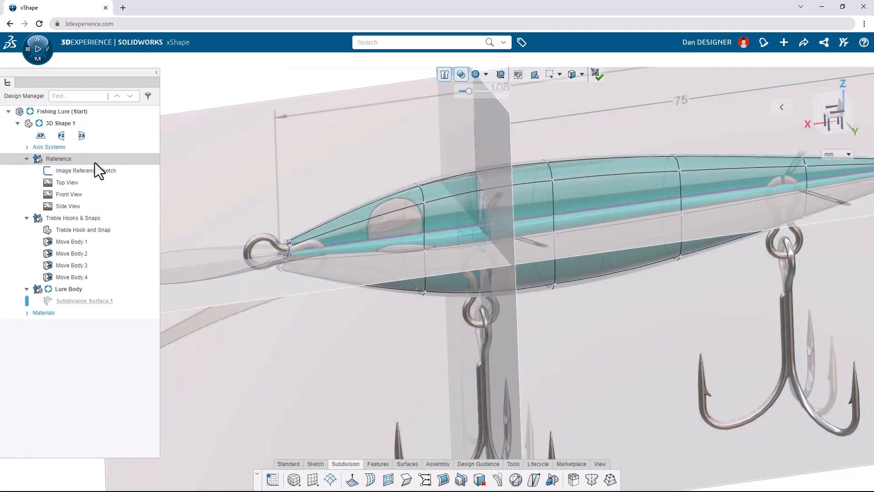
- Hide the Reference set and run a draft analysis with the ZX plane as the pull direction and a 1-degree angle
left_click(95, 162)
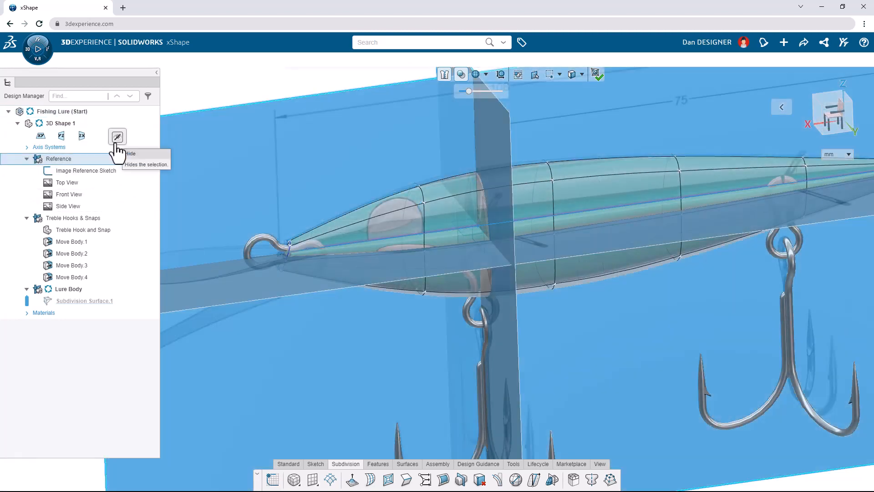
left_click(117, 137)
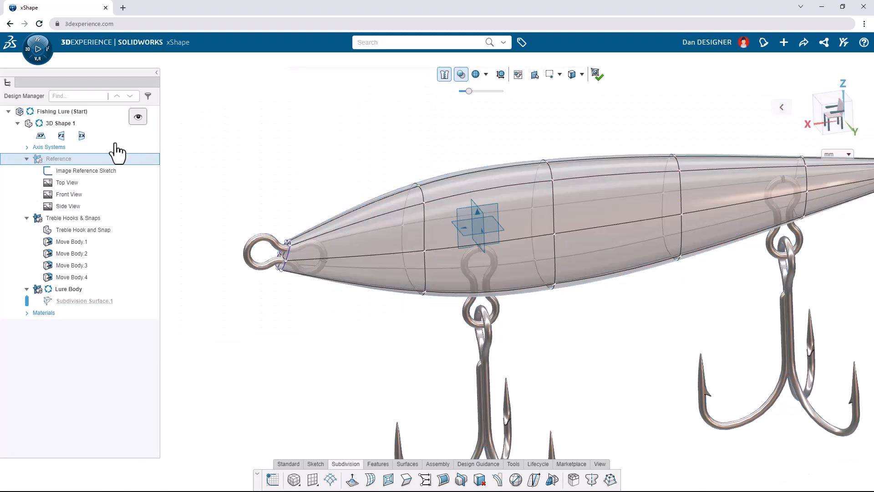
left_click(512, 464)
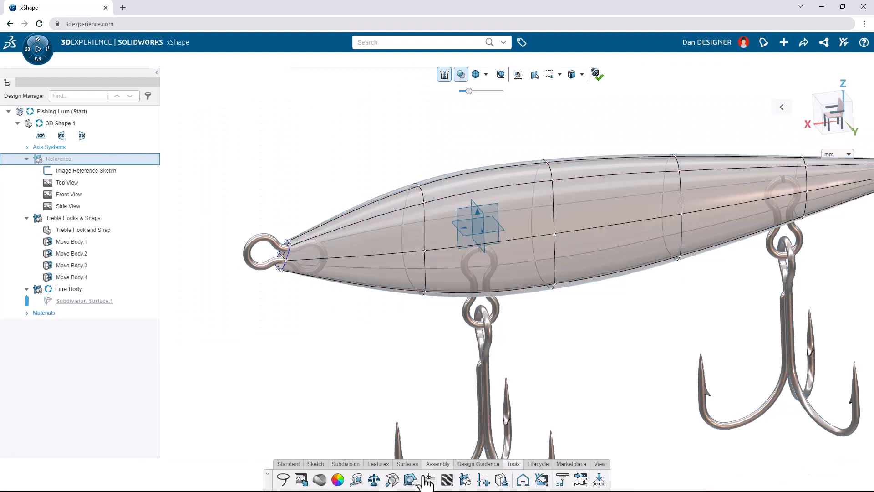
left_click(410, 480)
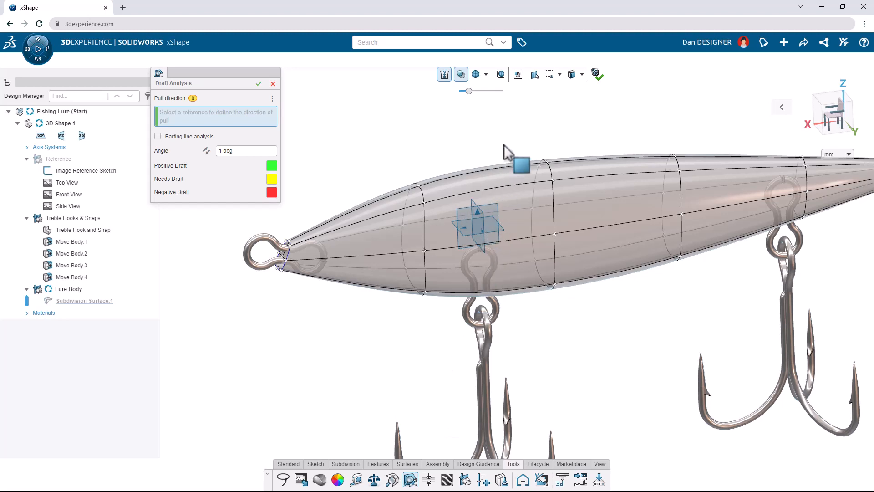
left_click(535, 77)
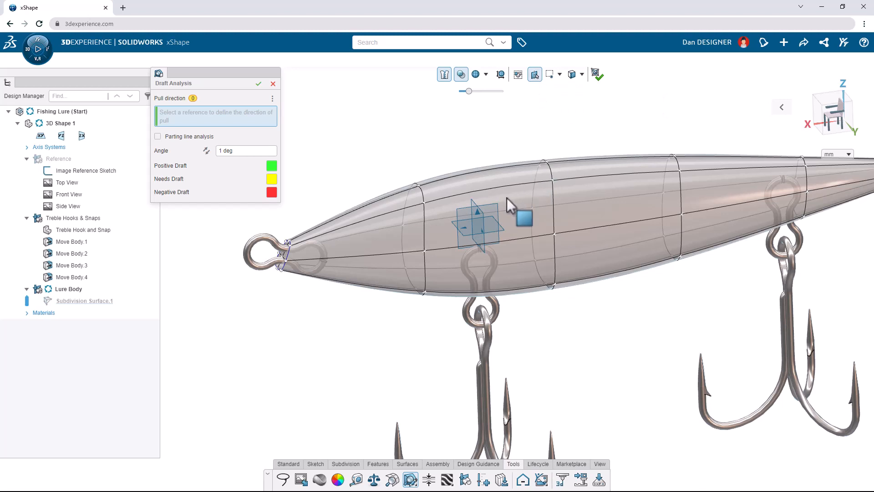
left_click(496, 203)
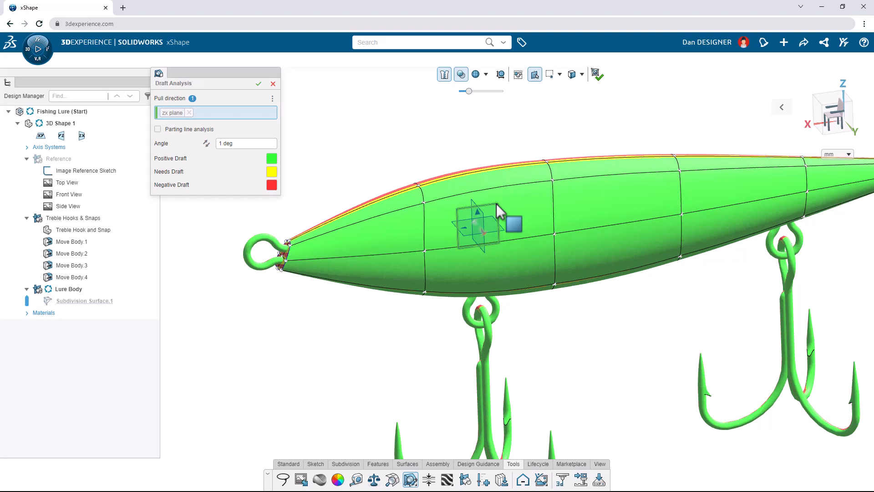
left_click(258, 84)
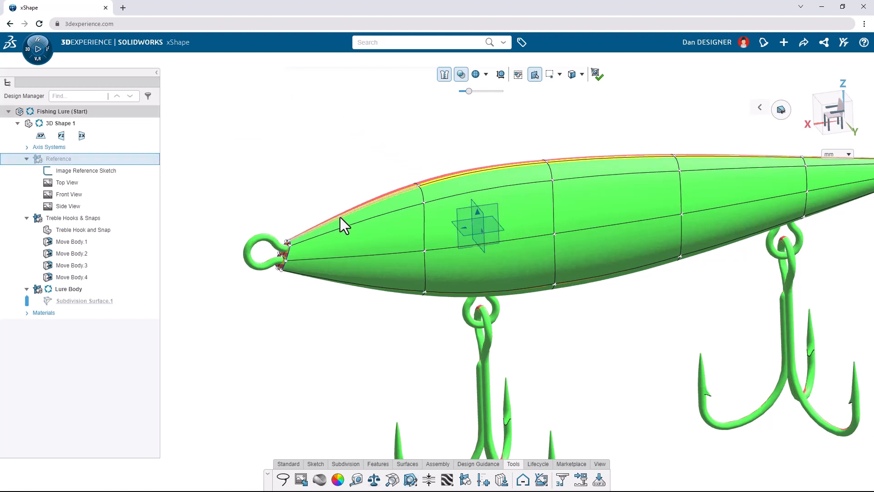
middle_click_drag(340, 217, 366, 248)
scroll(363, 240, "down", 2)
scroll(563, 162, "up", 4)
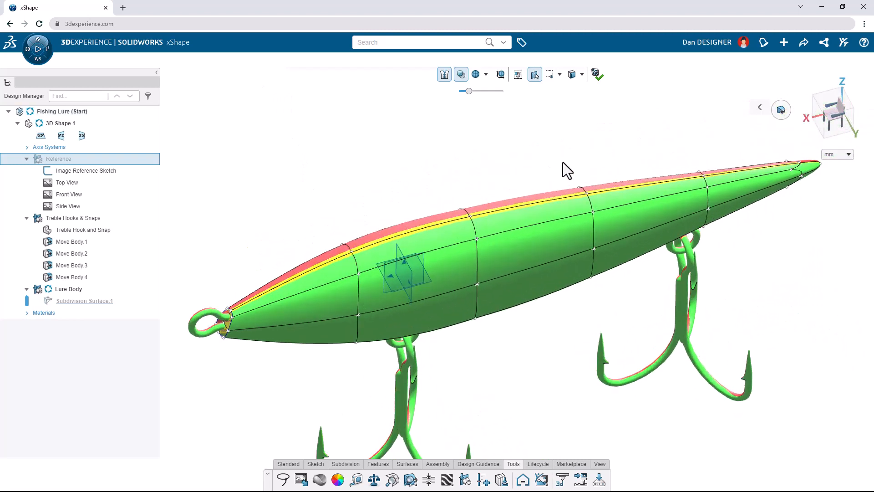
double_click(493, 214)
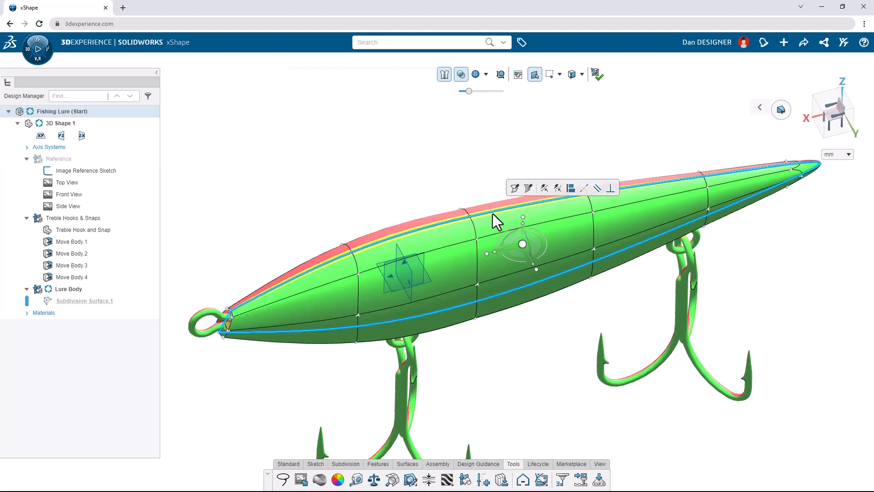
left_click(515, 188)
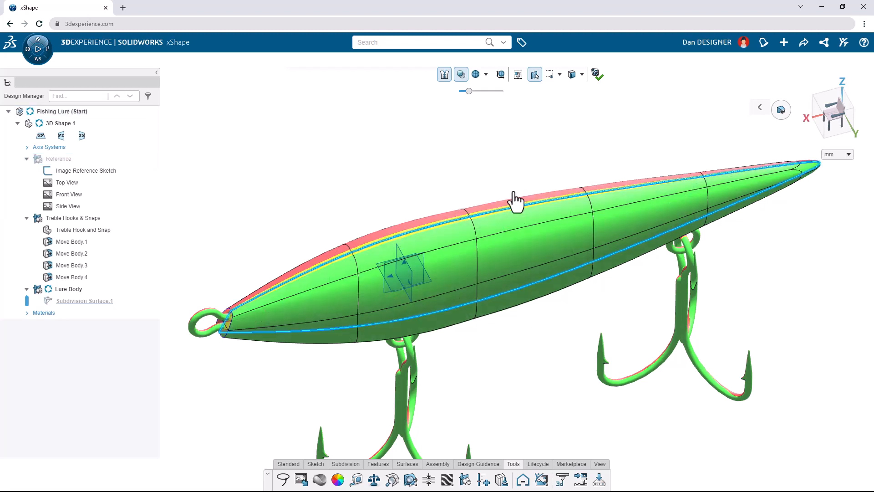
left_click(408, 196)
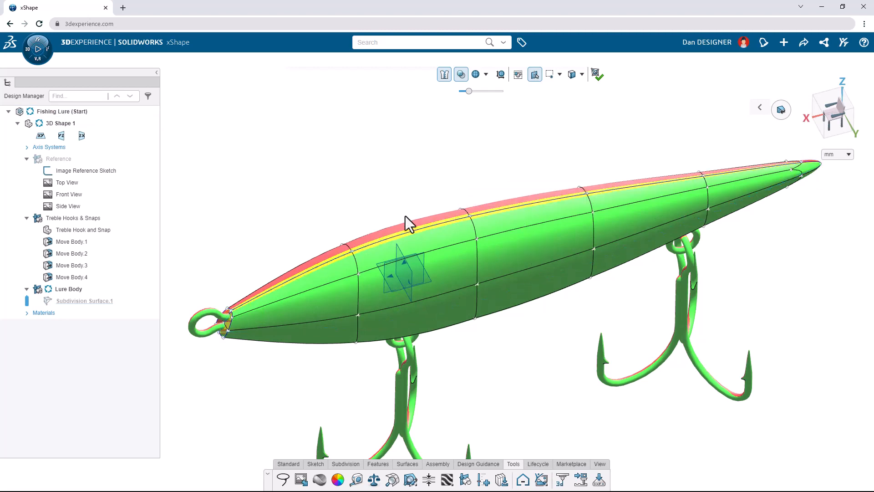
- Crease the centre edges running along the top of the lure body
left_click(409, 242)
middle_click_drag(409, 243, 464, 228)
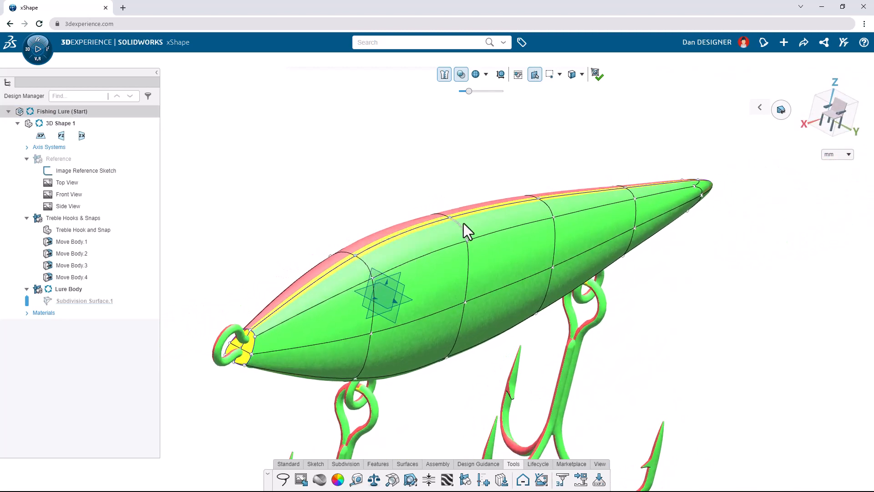
left_click(583, 192, "shift")
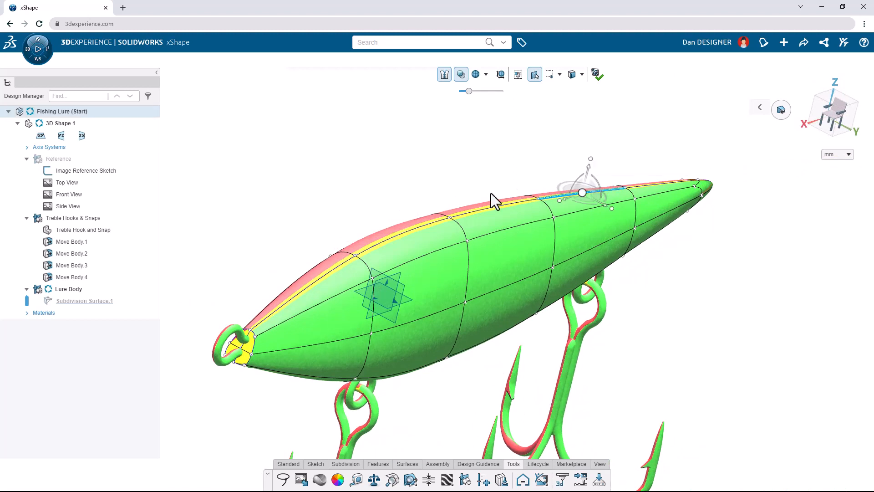
left_click(437, 221, "shift")
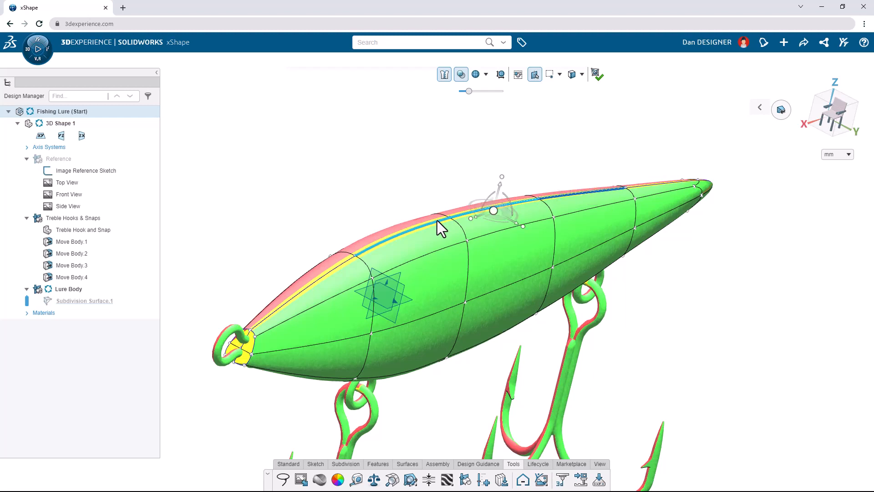
left_click_drag(501, 208, 510, 206)
left_click(459, 181)
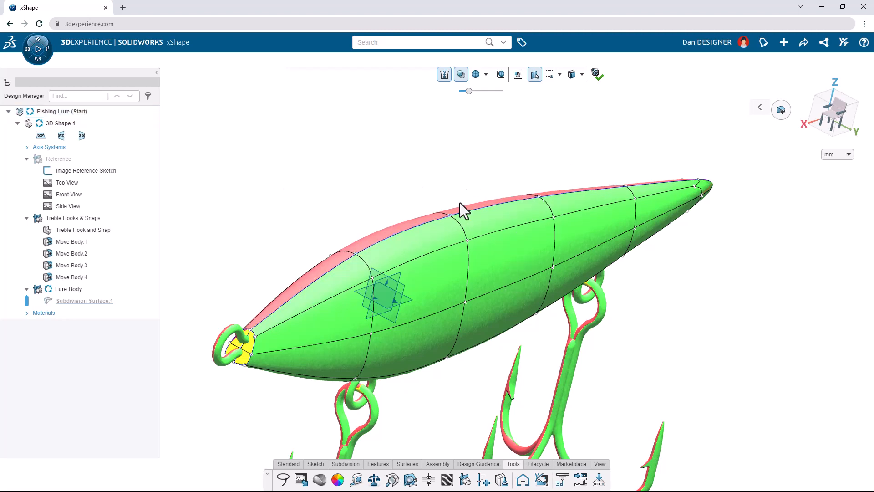
- Crease the centre edges along the underside of the lure body from the nose to the tail
middle_click_drag(542, 270, 636, 209)
left_click(677, 187)
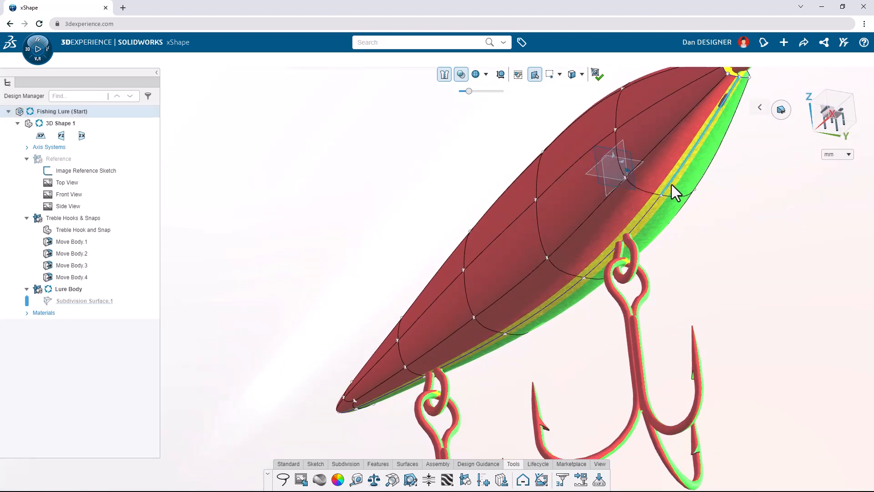
left_click(420, 379, "shift")
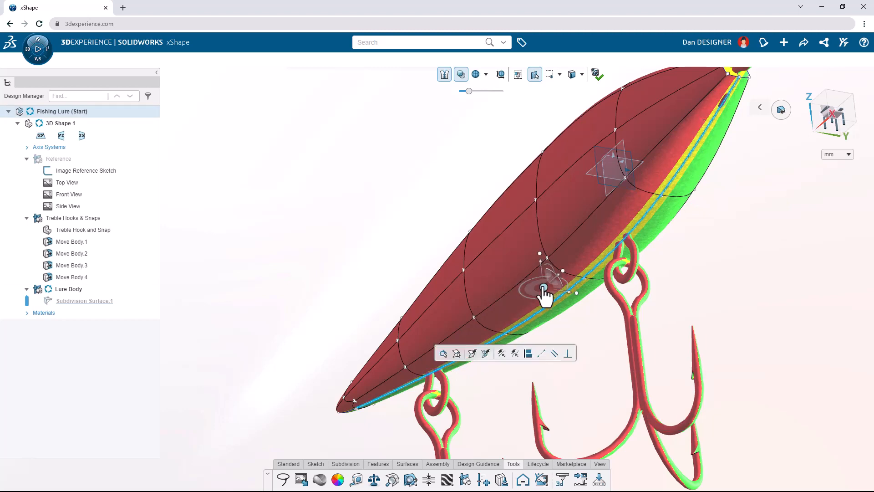
left_click_drag(543, 272, 547, 279)
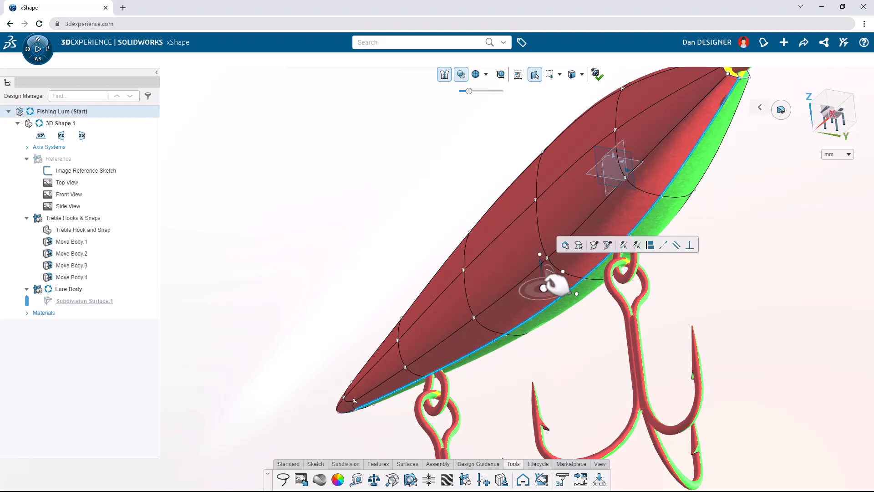
- Exit subdivision mode and turn off the draft analysis display
middle_click_drag(617, 227, 527, 230)
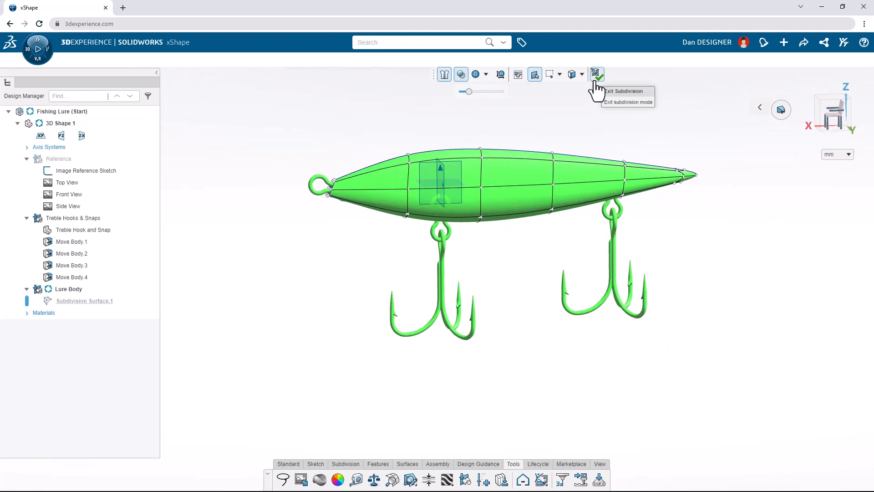
left_click(597, 74)
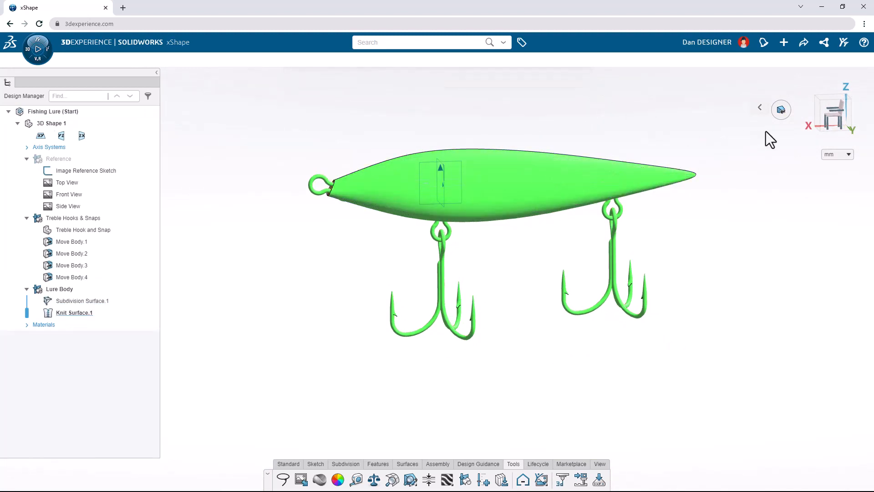
left_click(780, 117)
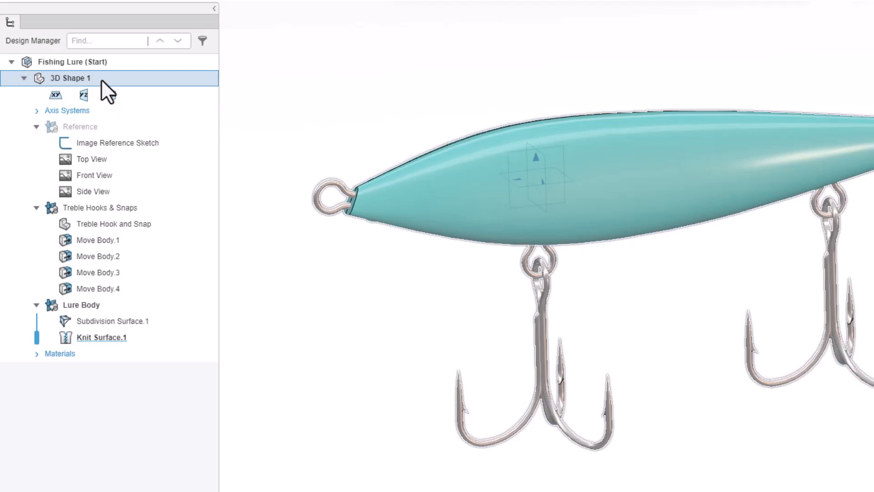
- Add a new ordered geometrical set under 3D Shape 1 and rename it Eye
left_click(101, 79)
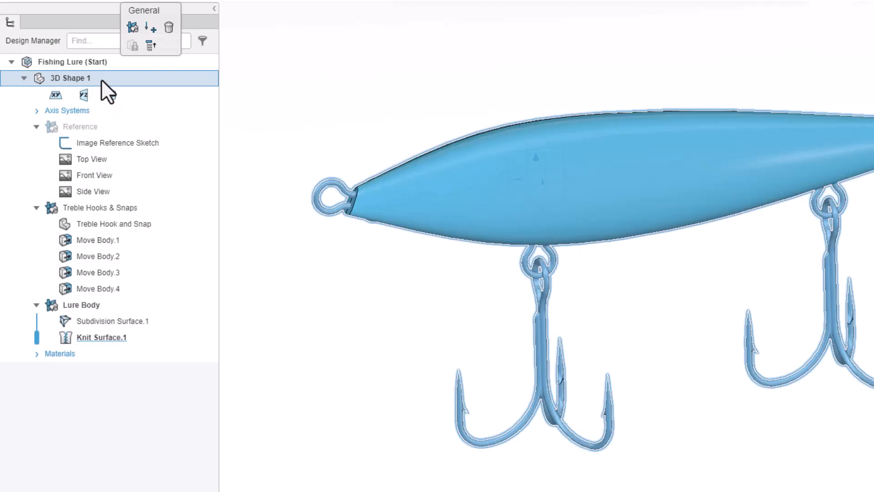
left_click(134, 30)
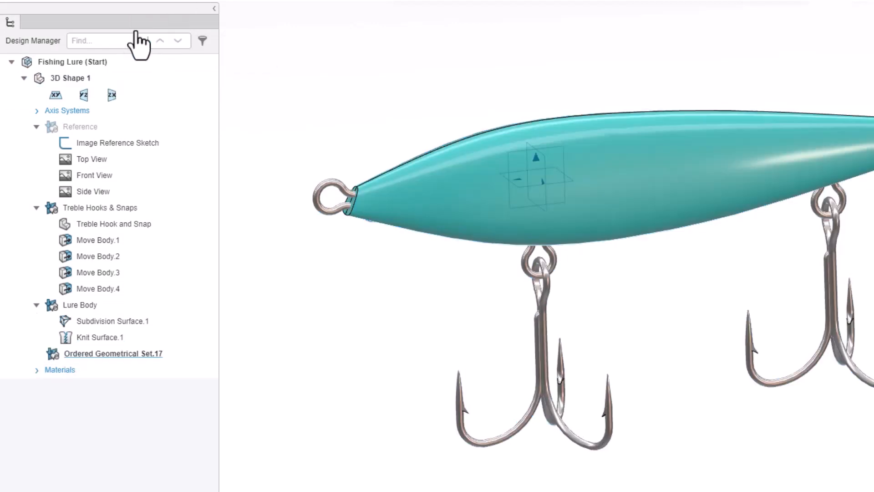
left_click(135, 355)
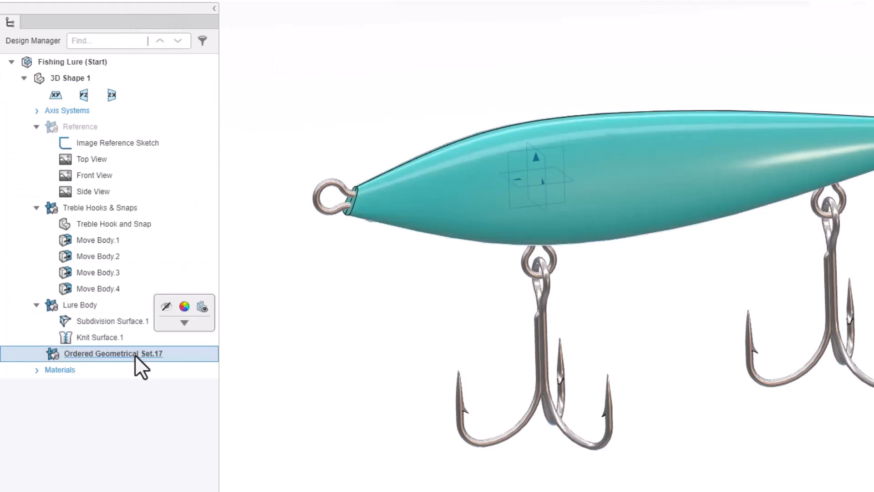
left_click(135, 354)
type("Eye")
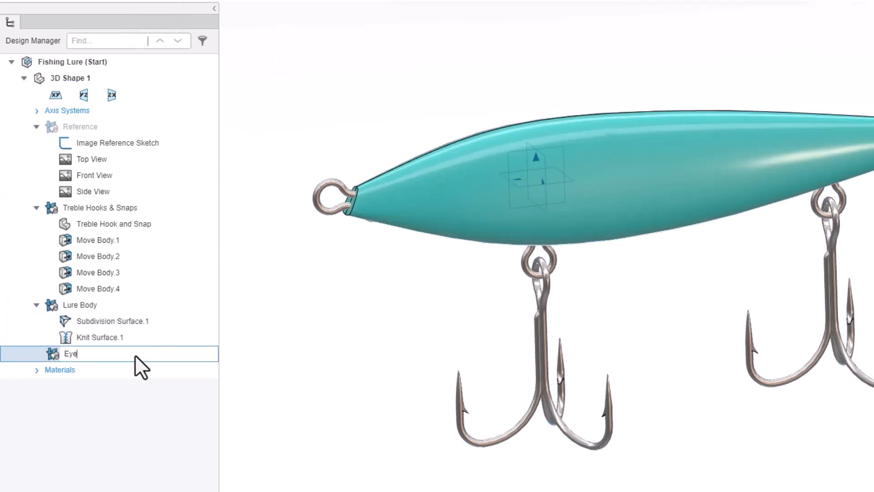
key("Return")
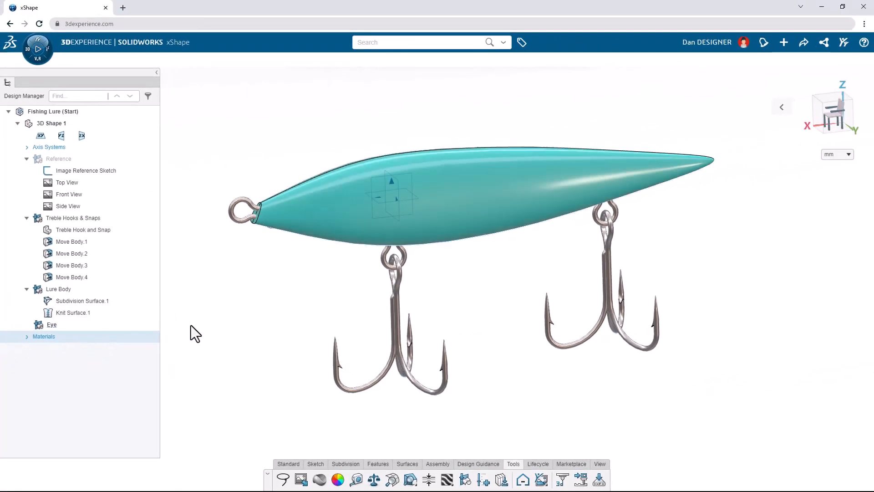
- Place a subdivision cylinder at the origin with its axis running across the lure body and the Midplane option on
left_click(346, 465)
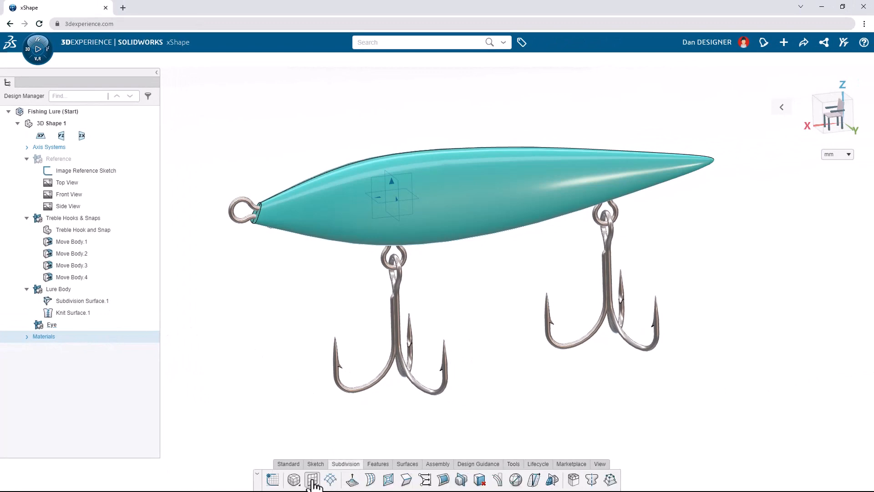
left_click(300, 486)
left_click(294, 397)
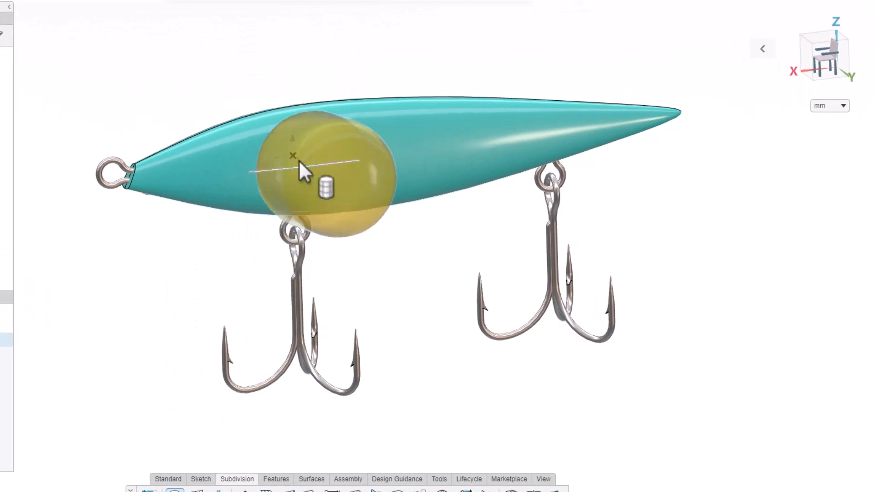
left_click(294, 156)
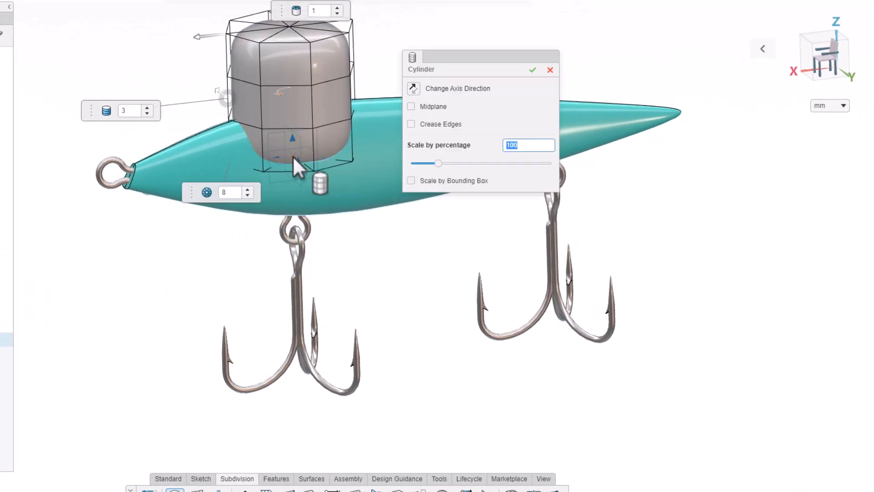
left_click(413, 88)
left_click(414, 89)
left_click(414, 88)
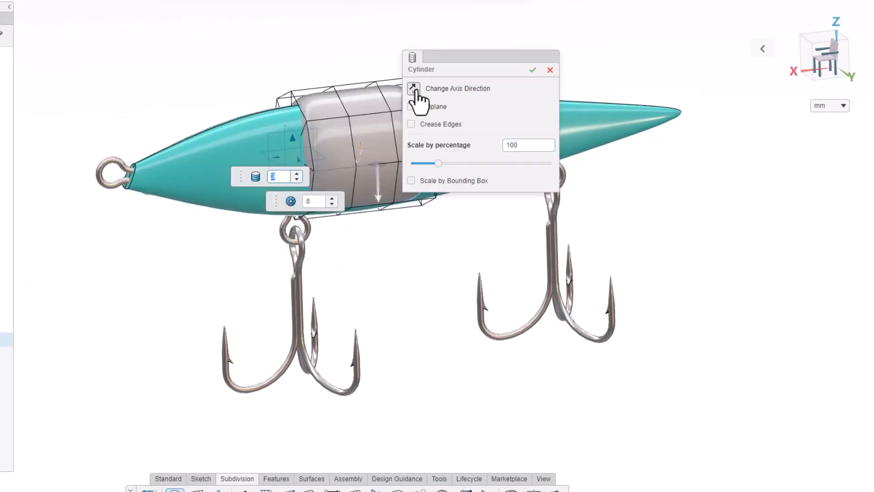
left_click(414, 88)
left_click(412, 107)
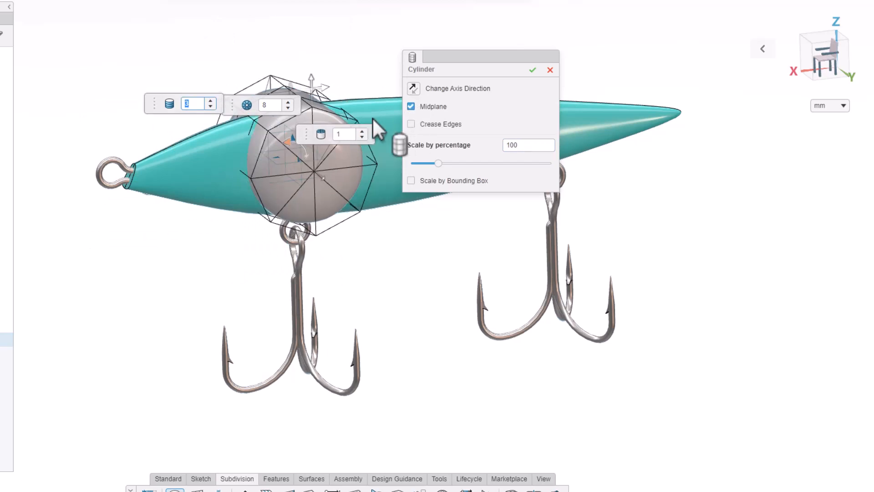
- Reduce the cylinder to 6 radial segments and scale it non-uniformly by bounding box to 11 mm along X
left_click(288, 108)
left_click(289, 108)
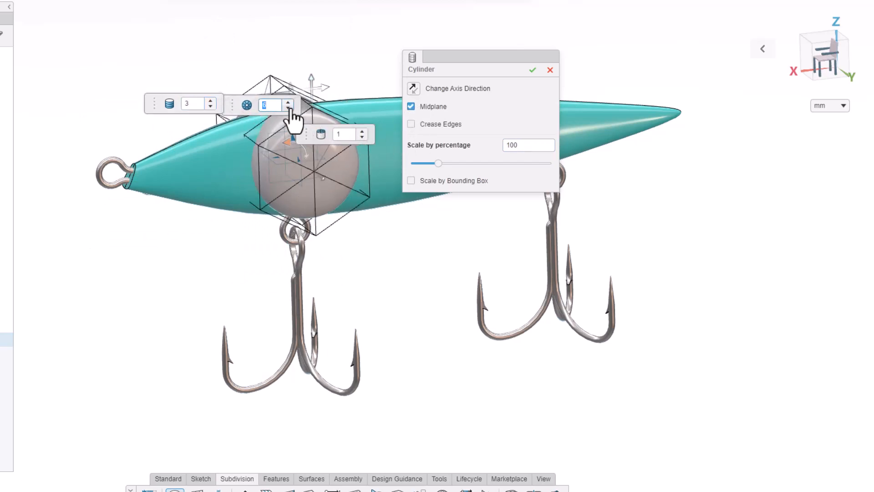
left_click(411, 181)
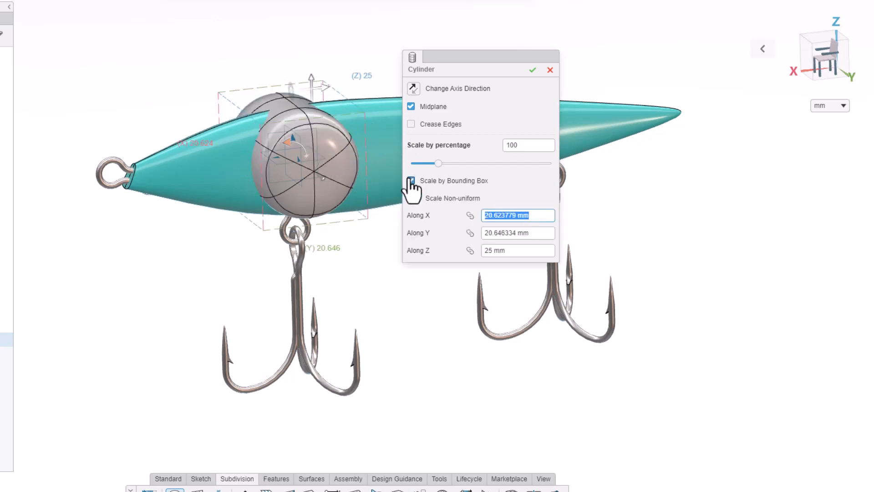
left_click(414, 198)
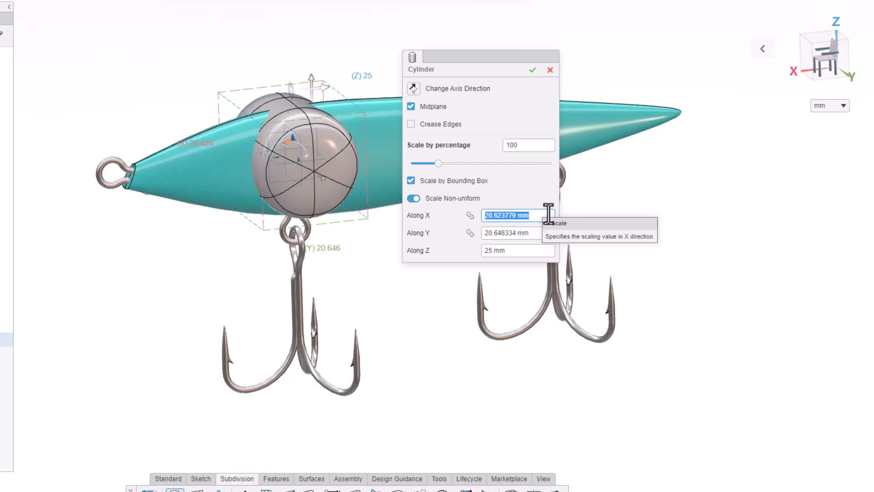
type("11")
key("Return")
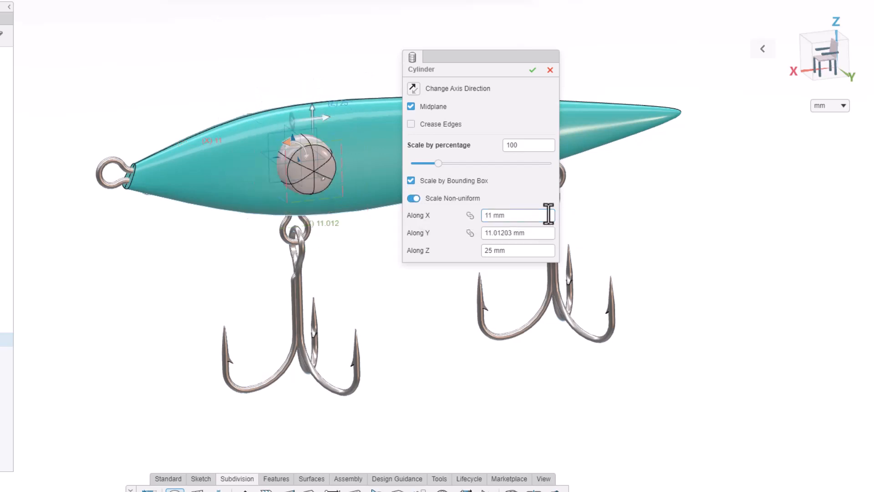
- Set the cylinder's bounding-box size along Z to 15 mm and finish the cylinder
left_click(533, 250)
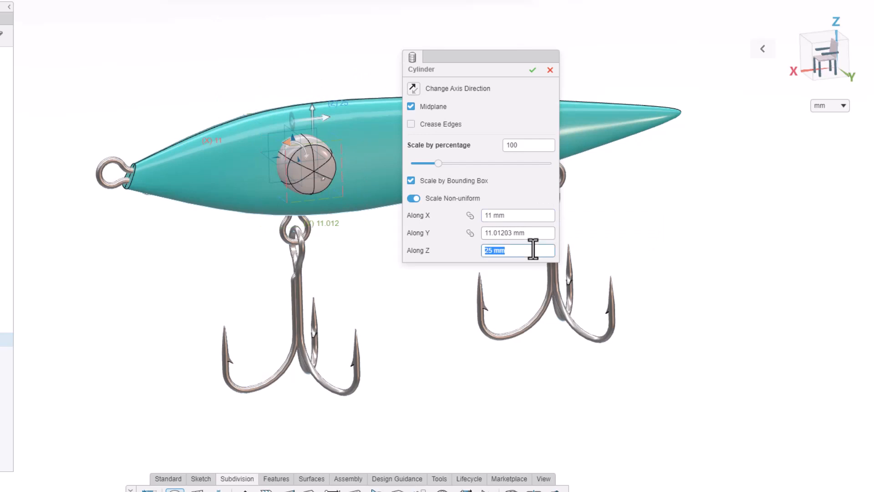
type("15")
key("Return")
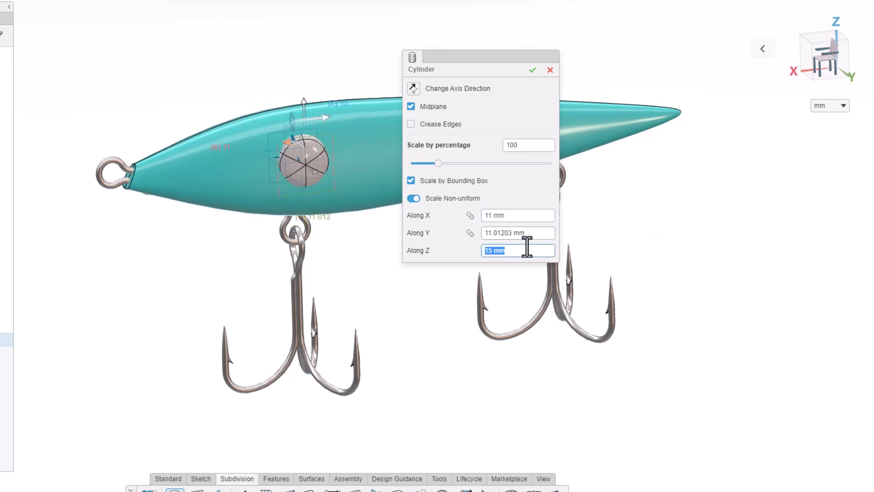
left_click(533, 70)
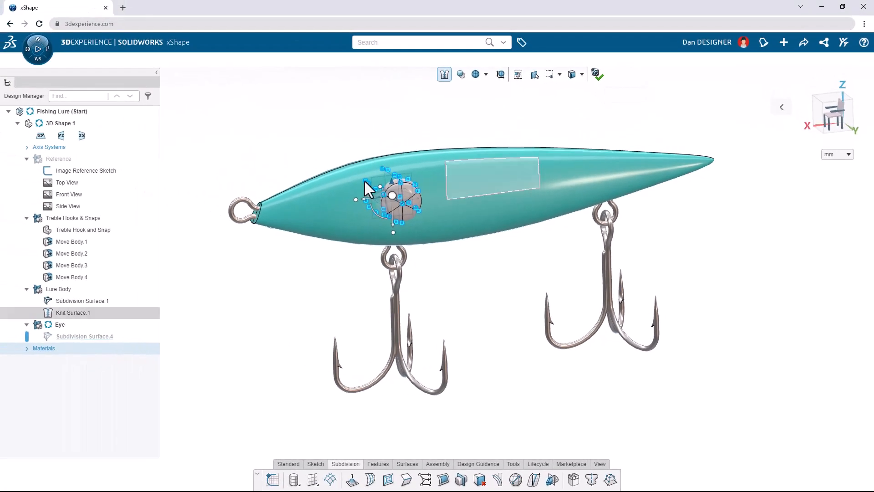
- Show the Reference set and move the whole cylinder onto the eye in the side view reference image
left_click(111, 161)
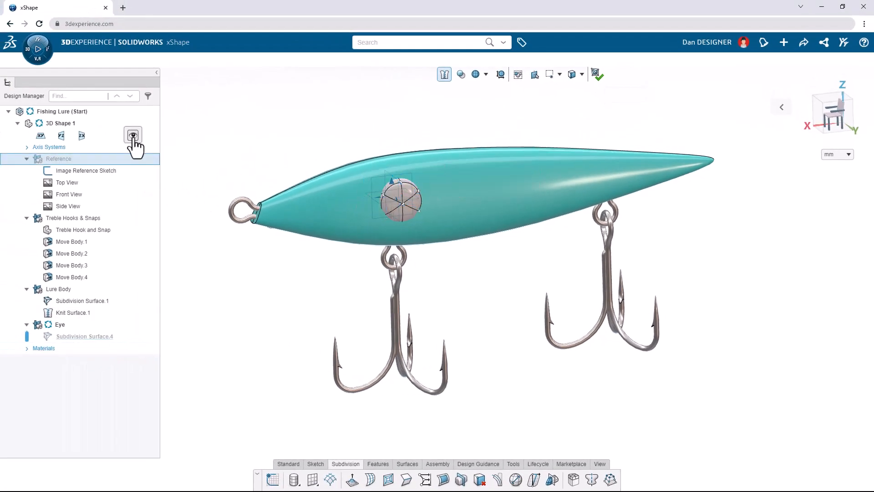
left_click(133, 134)
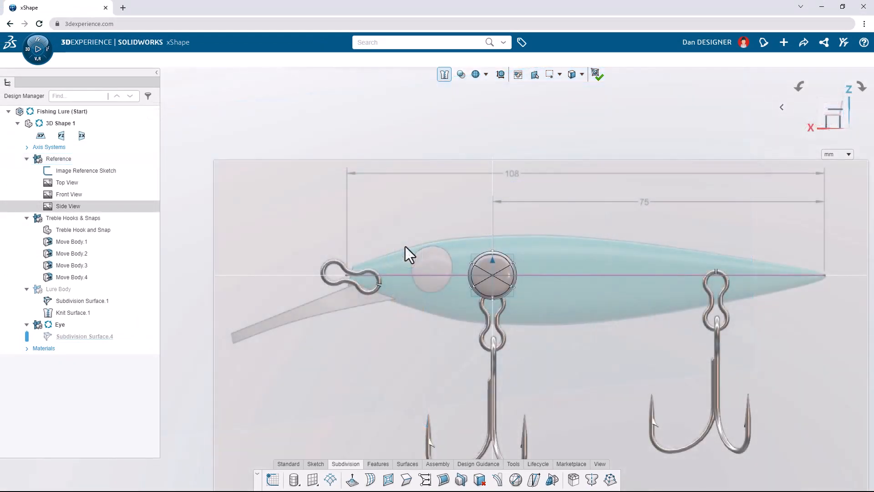
key("ctrl+a")
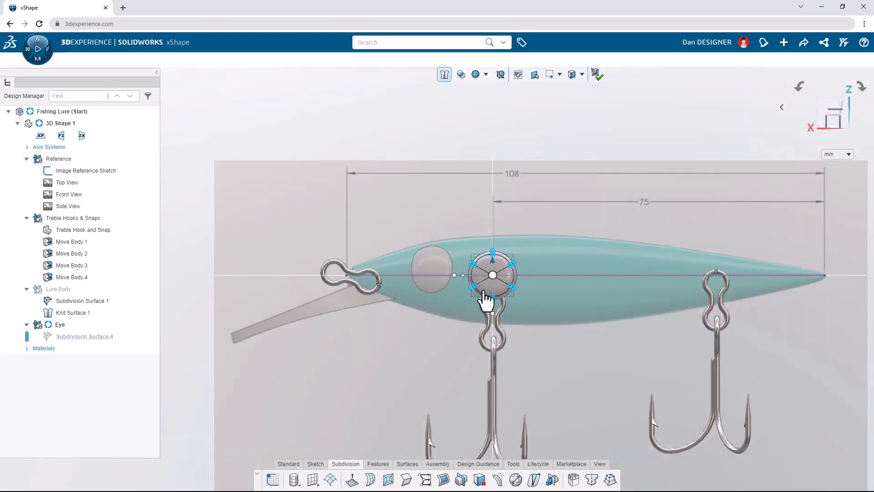
left_click_drag(486, 299, 437, 299)
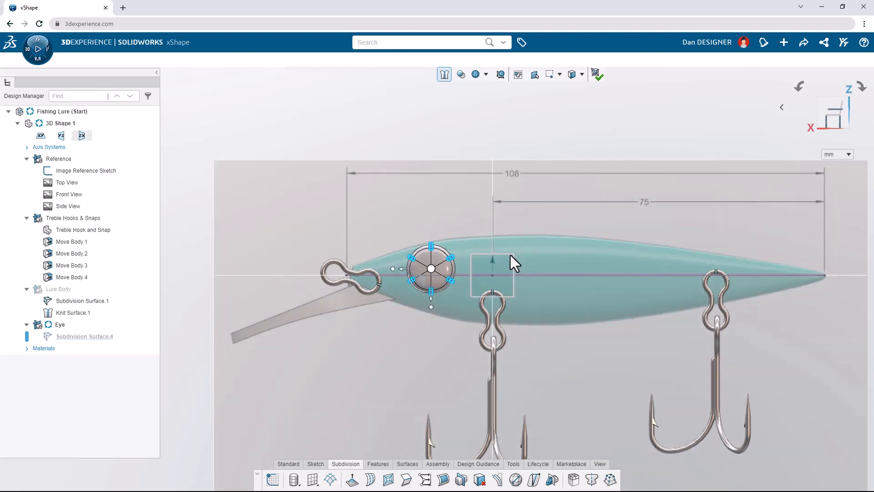
- Apply symmetry to the eye's subdivision surface about the zx plane
left_click(511, 256)
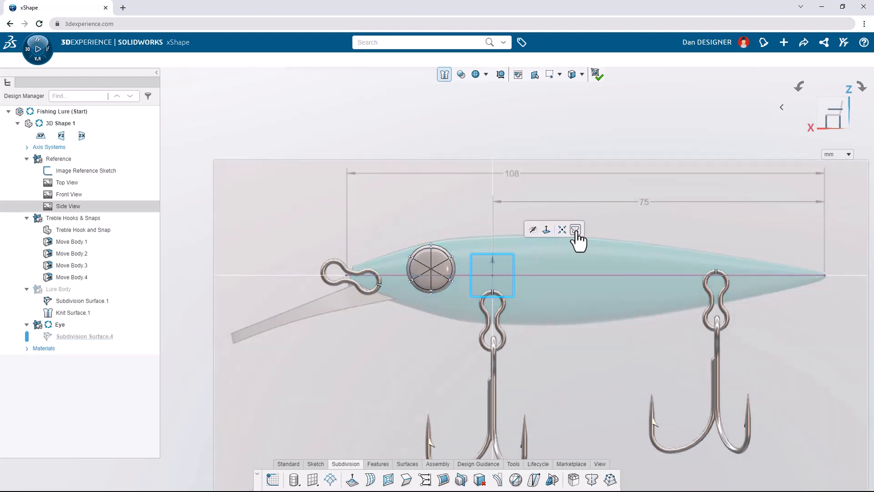
left_click(575, 229)
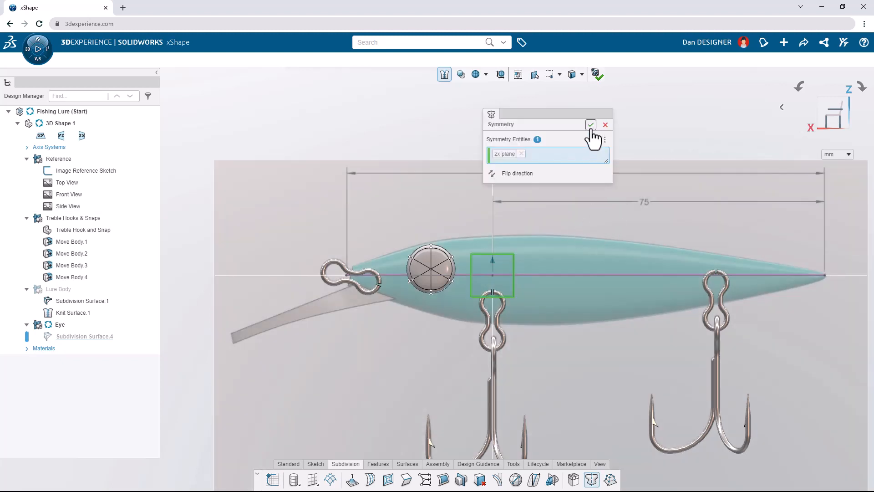
left_click(591, 125)
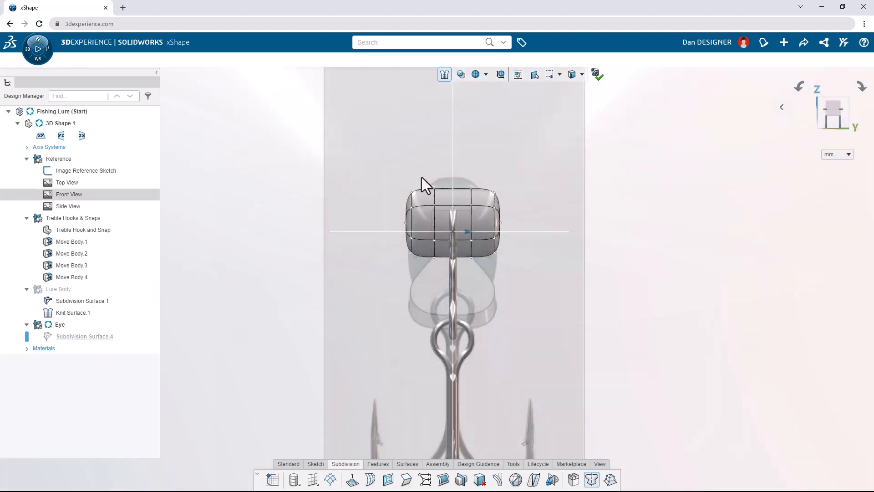
- Make the eye surface see-through at 19 and pull its end centre point outward along Y in the front view
left_click(463, 78)
left_click(462, 92)
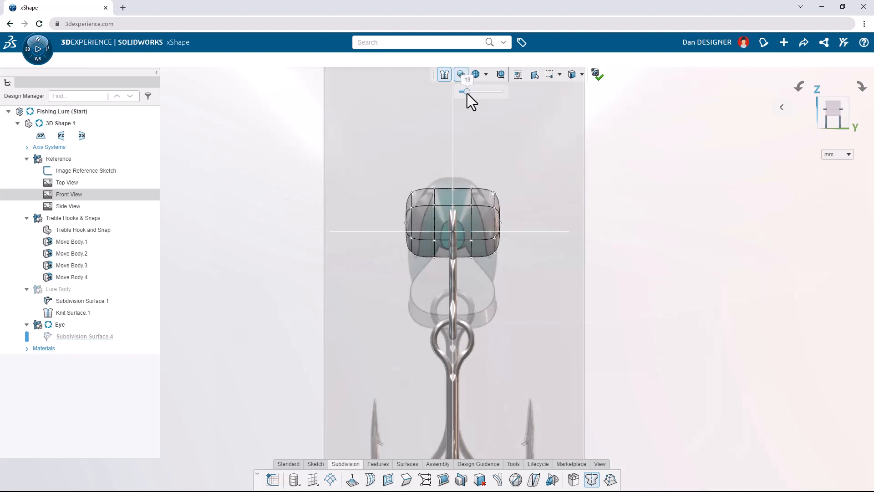
left_click(499, 224)
left_click_drag(510, 274, 527, 281)
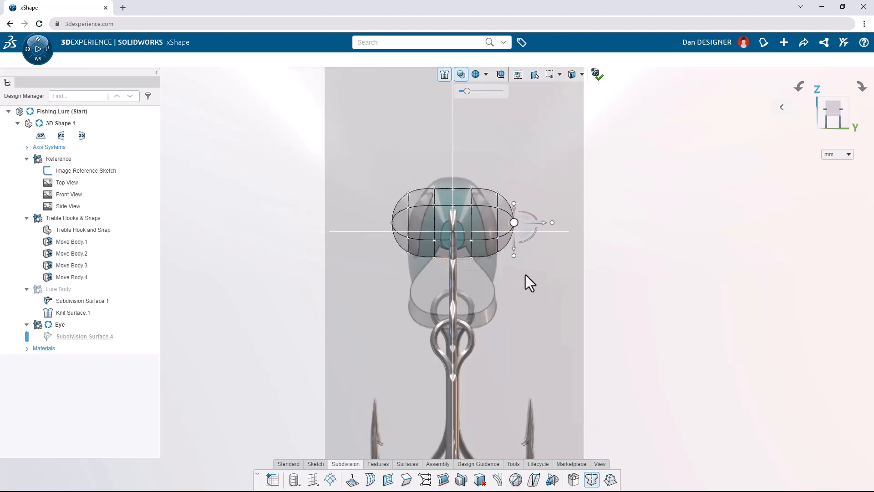
- Rotate one side's eye points to match the front view image, and with the manipulator aligned to XYZ, the top view image
left_click_drag(612, 297, 462, 174)
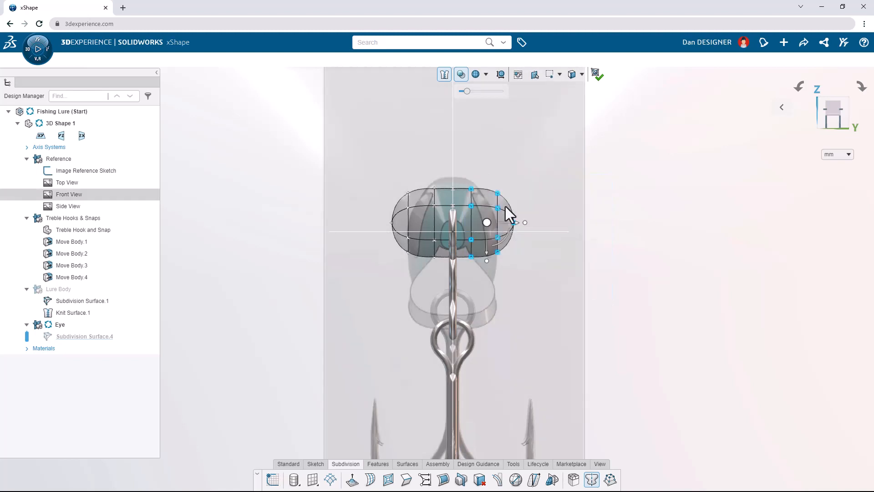
left_click_drag(525, 224, 522, 243)
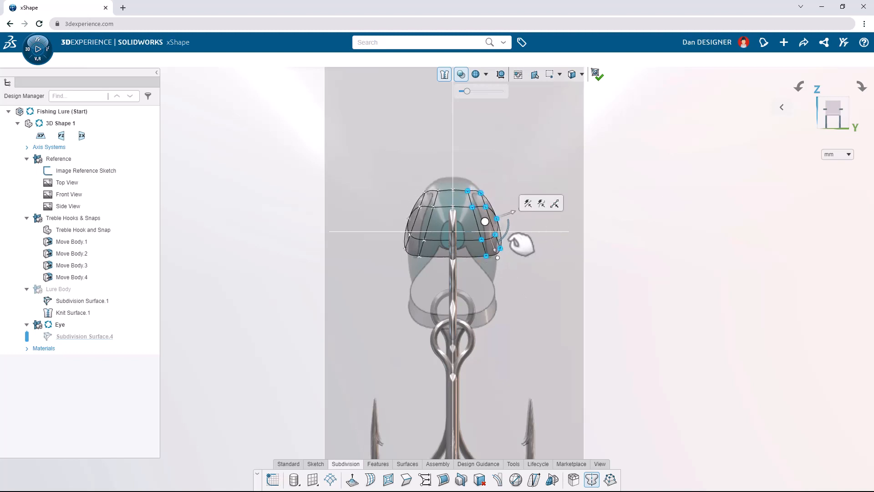
key("ctrl+5")
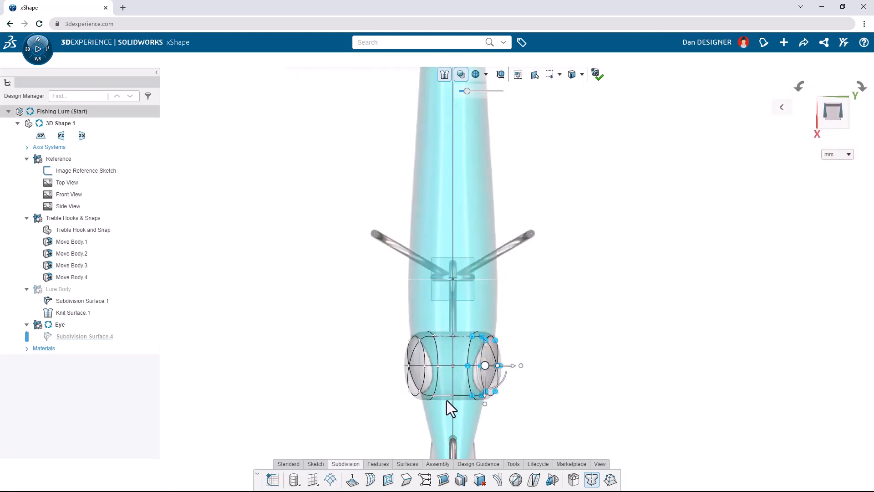
scroll(446, 404, "up", 3)
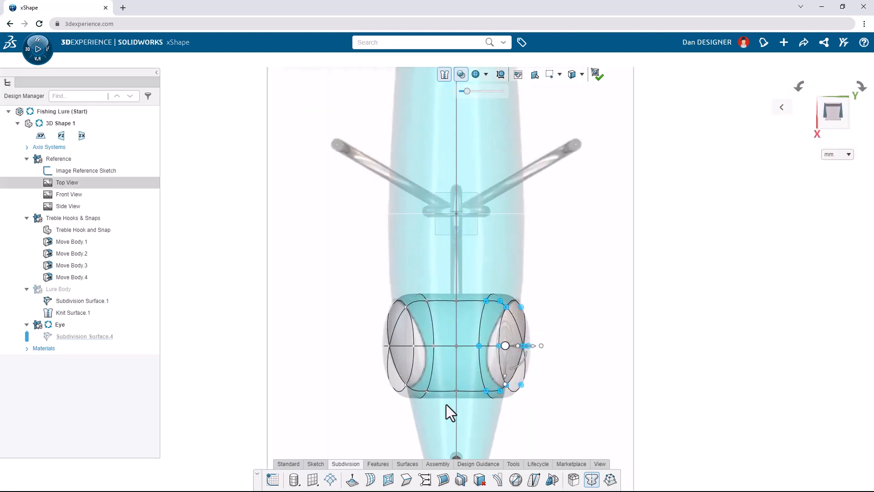
right_click(505, 346)
left_click(521, 379)
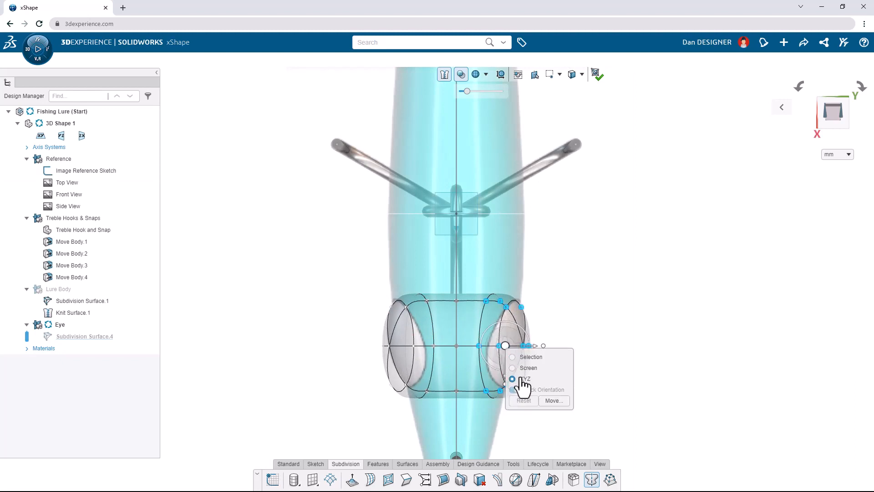
left_click_drag(525, 332, 532, 353)
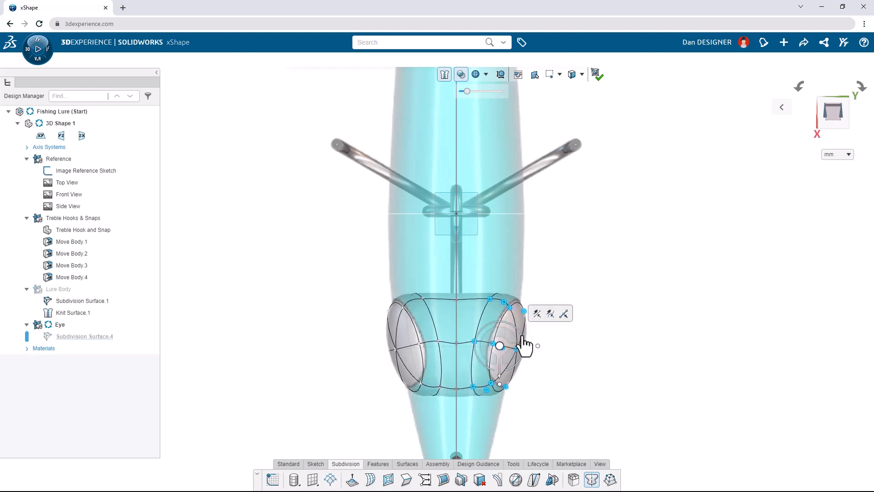
- Show the Lure Body set again and exit subdivision mode to complete the eyes
left_click(97, 288)
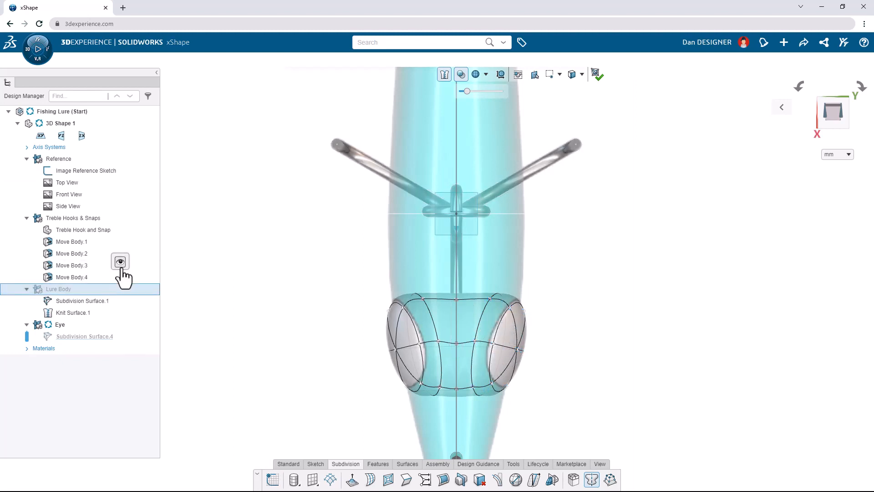
left_click(122, 266)
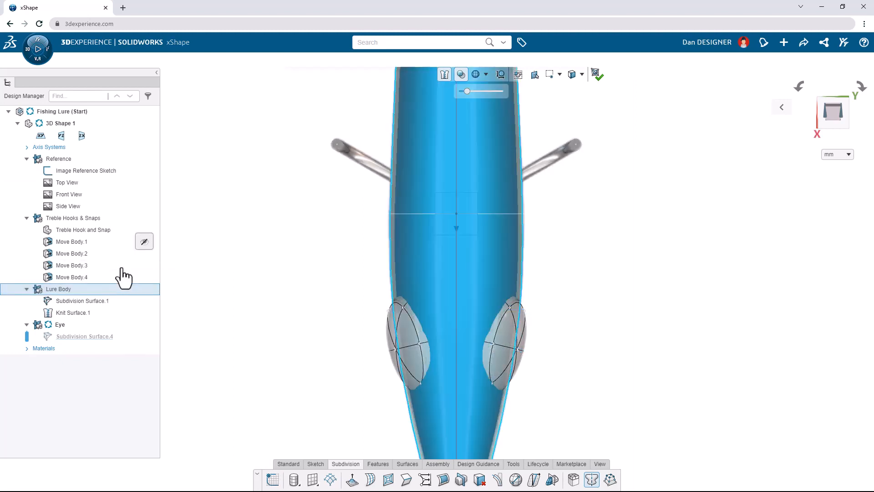
middle_click_drag(532, 375, 403, 328)
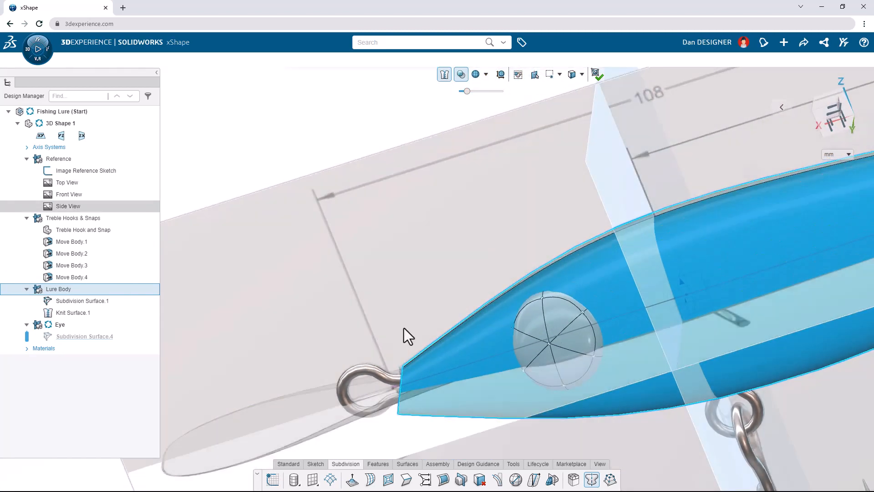
left_click(597, 80)
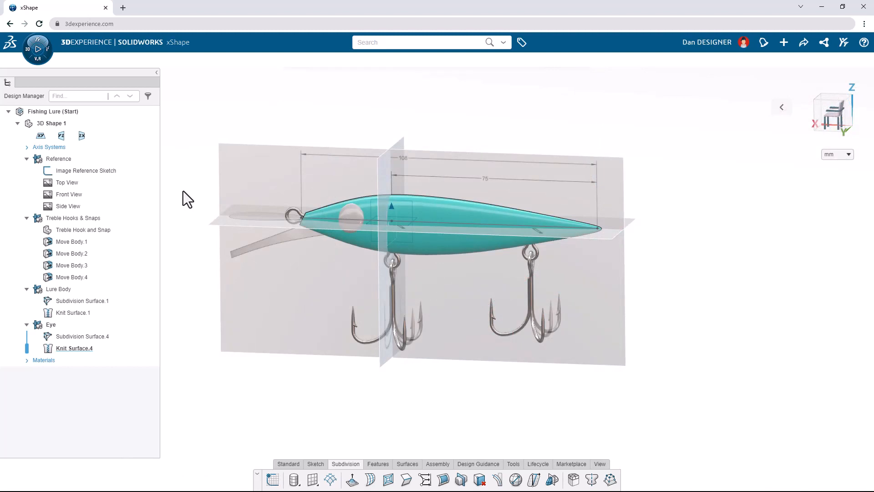
- Hide the Reference and Treble Hooks & Snaps sets
left_click(89, 163)
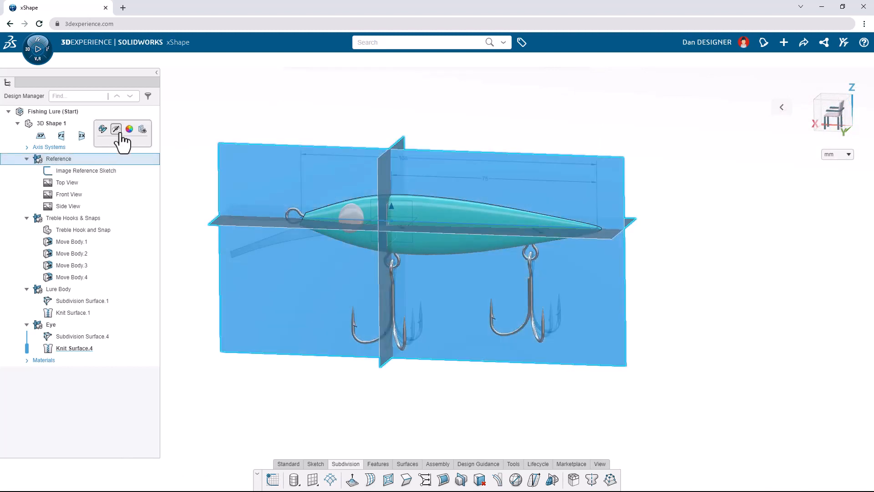
left_click(116, 128)
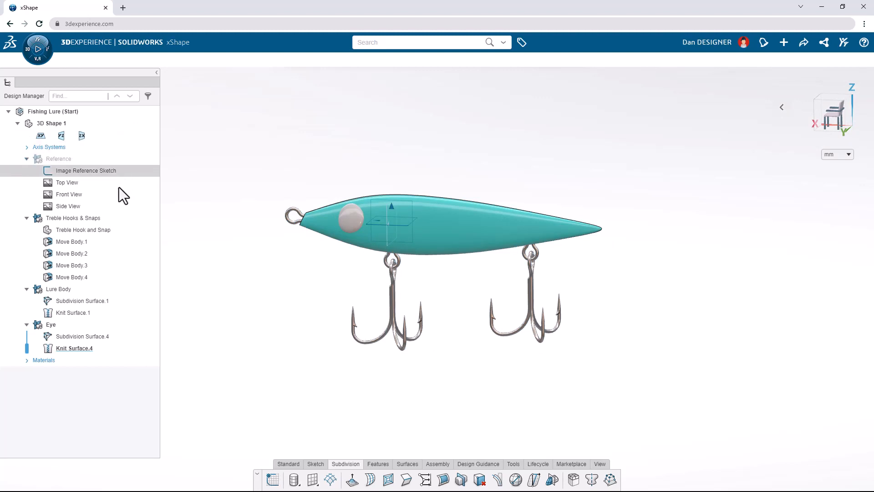
left_click(96, 214)
left_click(131, 179)
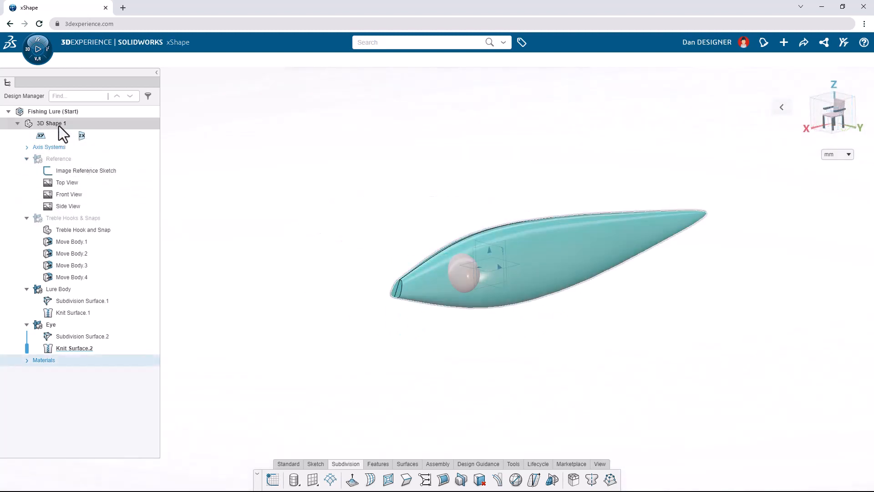
- Add a new ordered geometrical set under 3D Shape 1 and rename it Bill
left_click(59, 126)
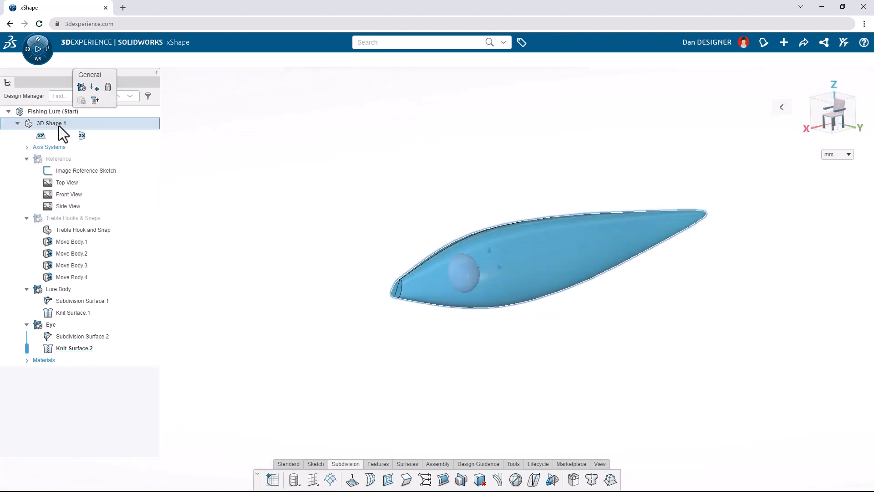
left_click(85, 93)
left_click(102, 362)
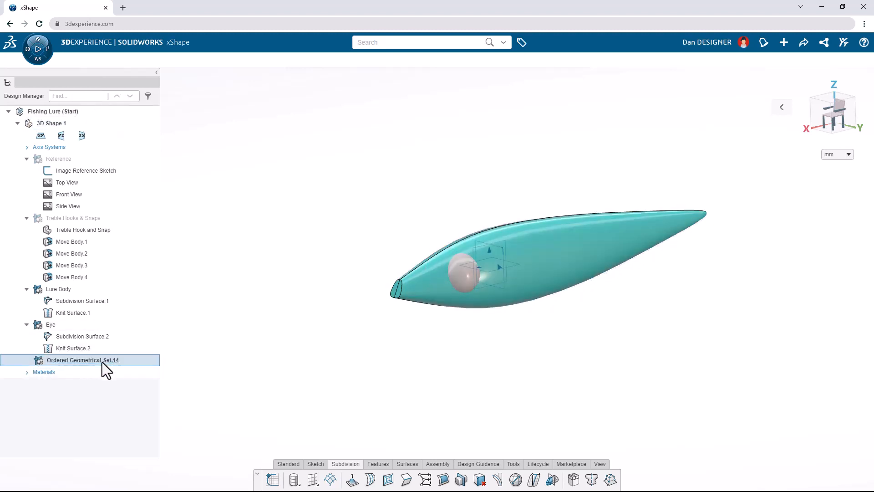
left_click(102, 362)
type("Bill")
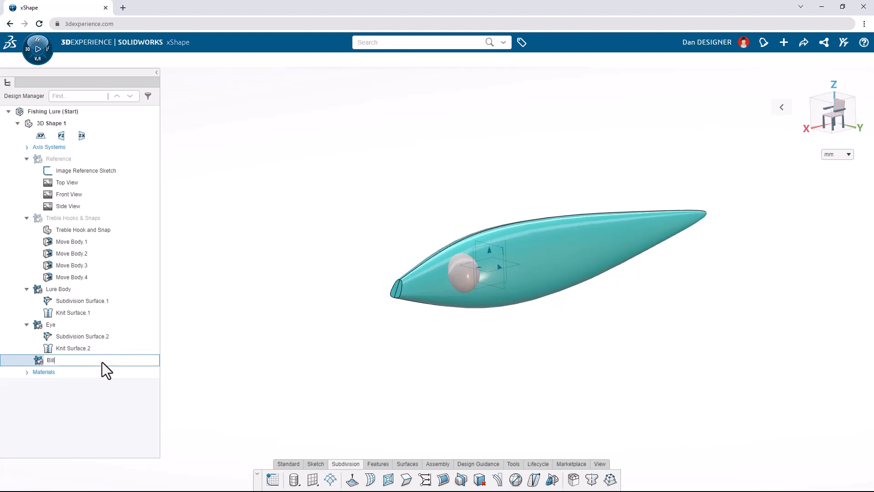
key("Return")
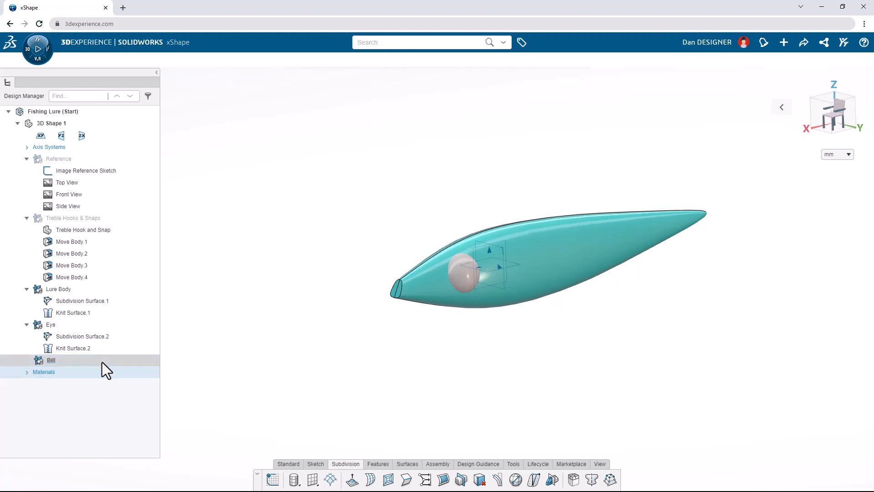
- Place a subdivision box in the empty space in front of the lure's nose
left_click(294, 479)
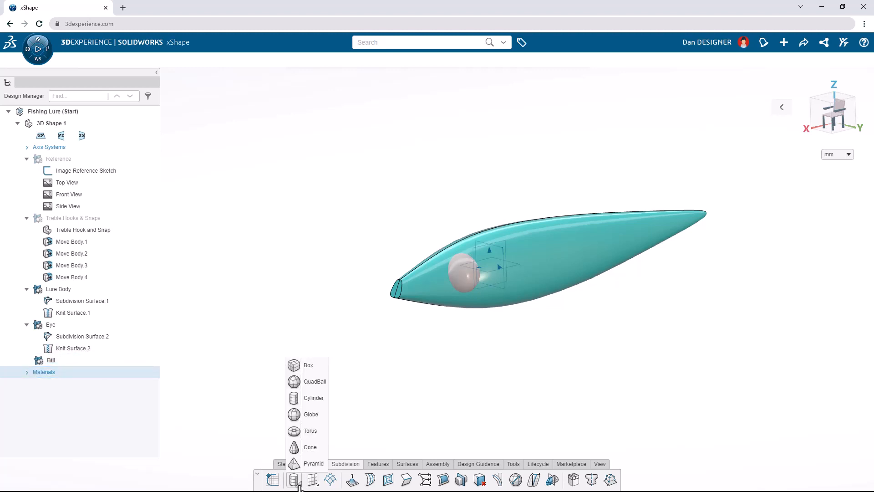
left_click(311, 372)
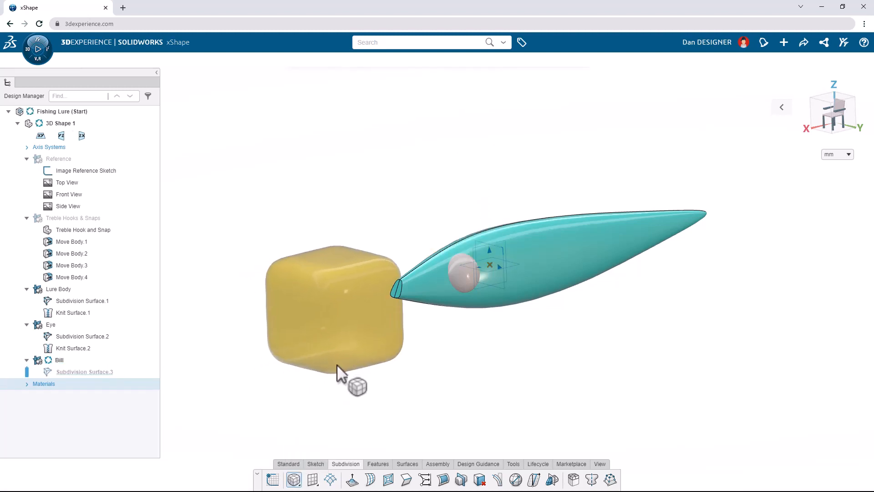
left_click(331, 373)
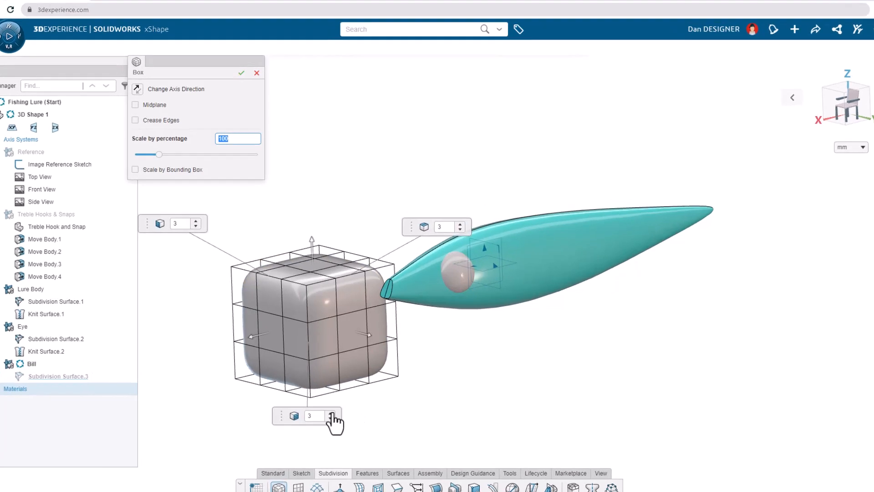
- Set the box to 1 segment in height and 2 across its width, with Crease Edges on
left_click(342, 412)
left_click(343, 412)
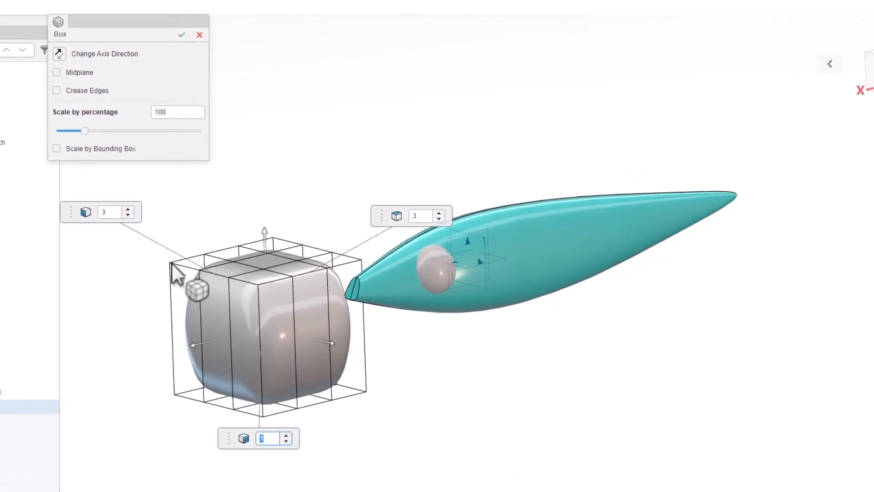
left_click(128, 215)
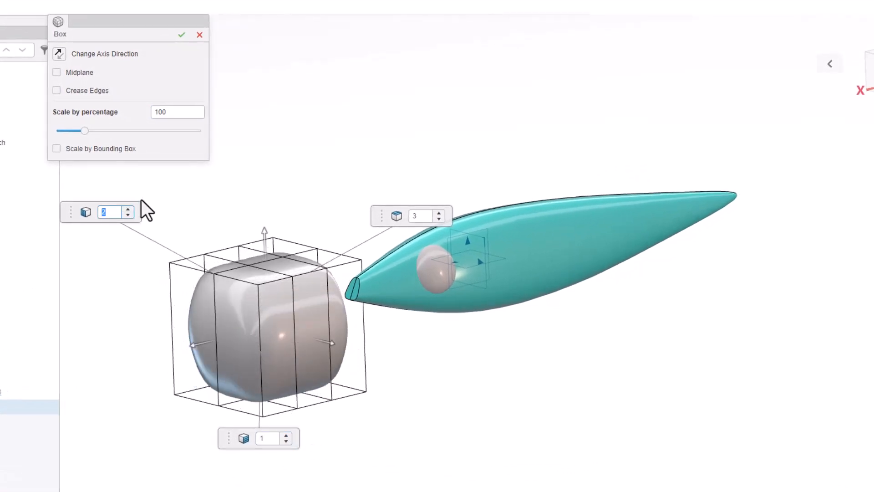
left_click(89, 91)
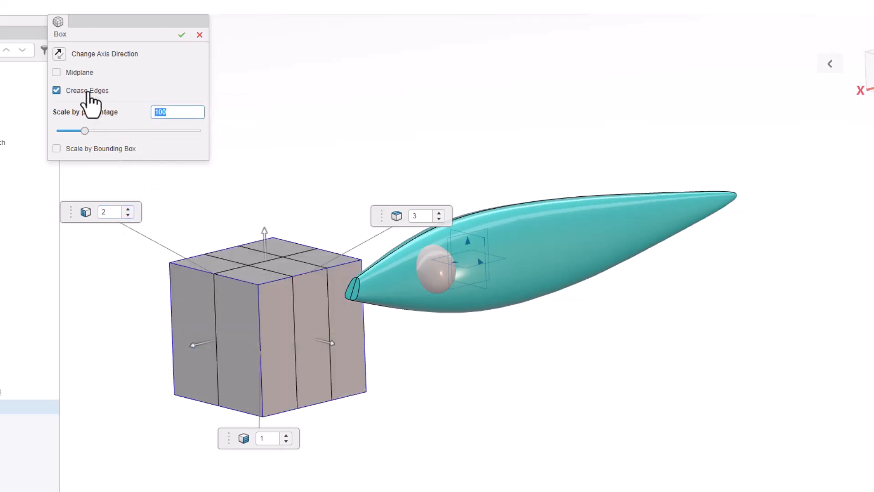
- Scale the box non-uniformly by its bounding box to 25 mm along X, 10 mm along Y and 5 mm along Z
left_click(117, 149)
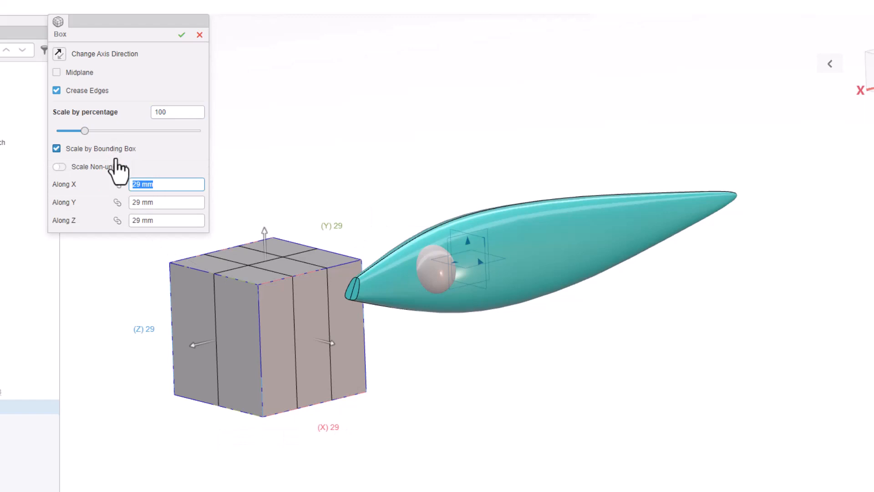
left_click(115, 167)
type("2")
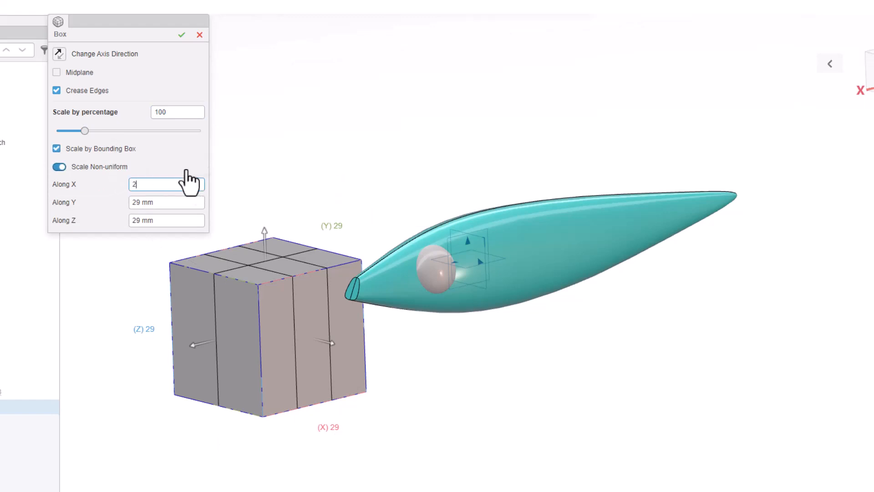
type("5")
key("Tab")
type("10")
key("Tab")
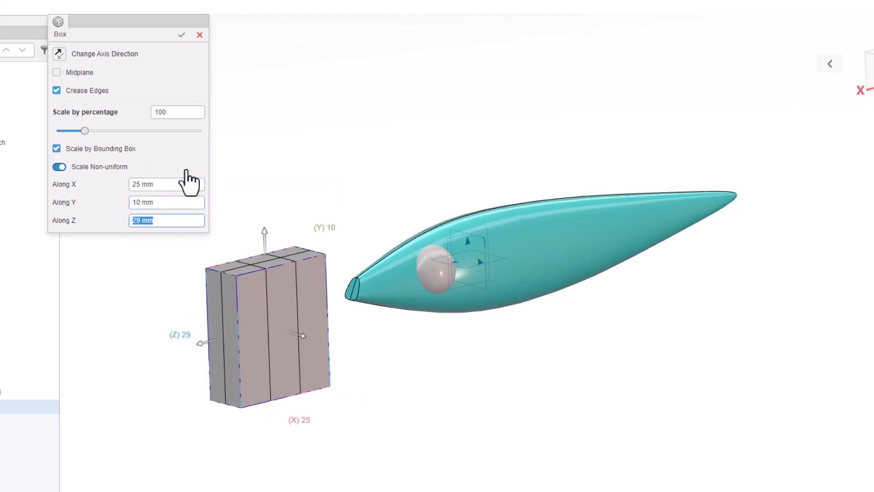
type("5")
key("Tab")
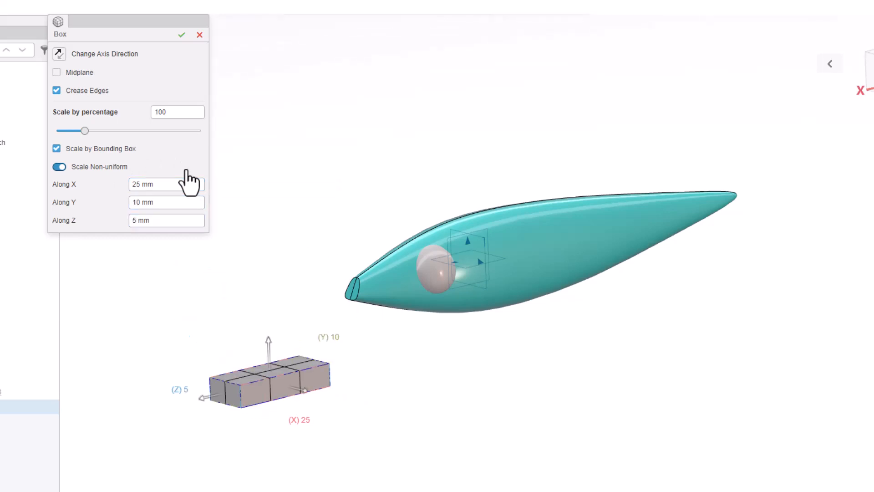
left_click(182, 35)
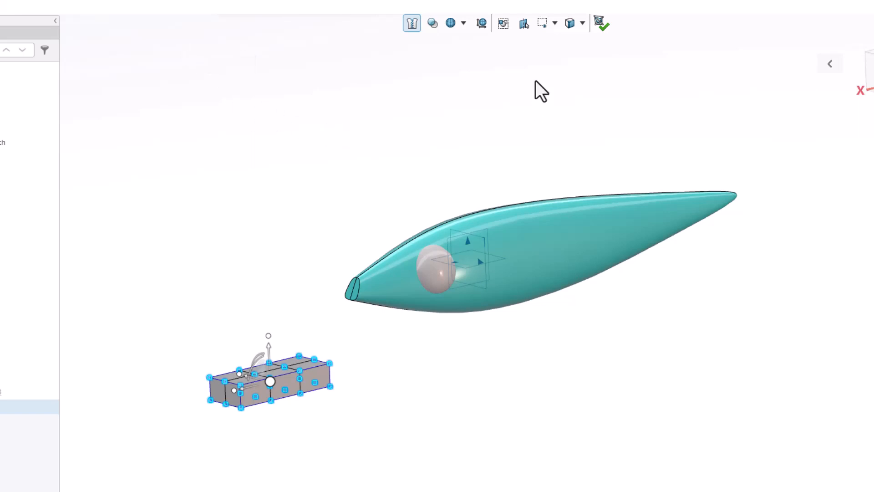
- Center the box on the zx plane and apply symmetry about that plane
left_click(525, 24)
left_click(483, 234)
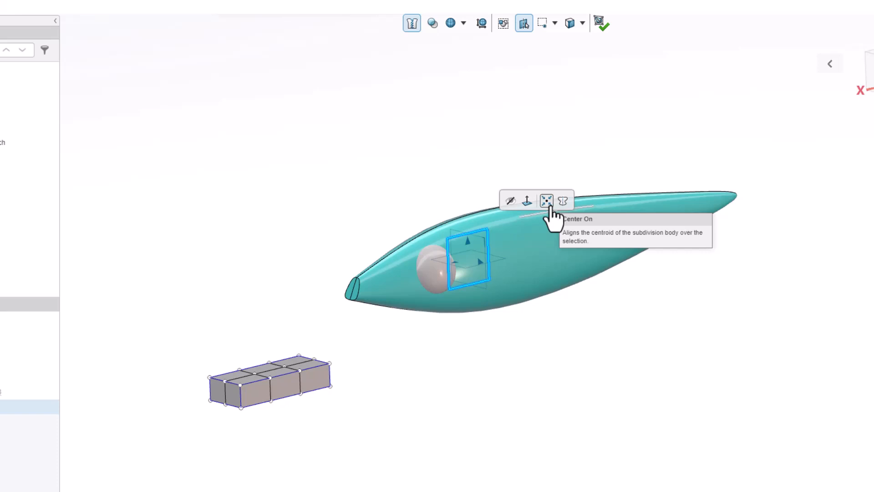
left_click(547, 201)
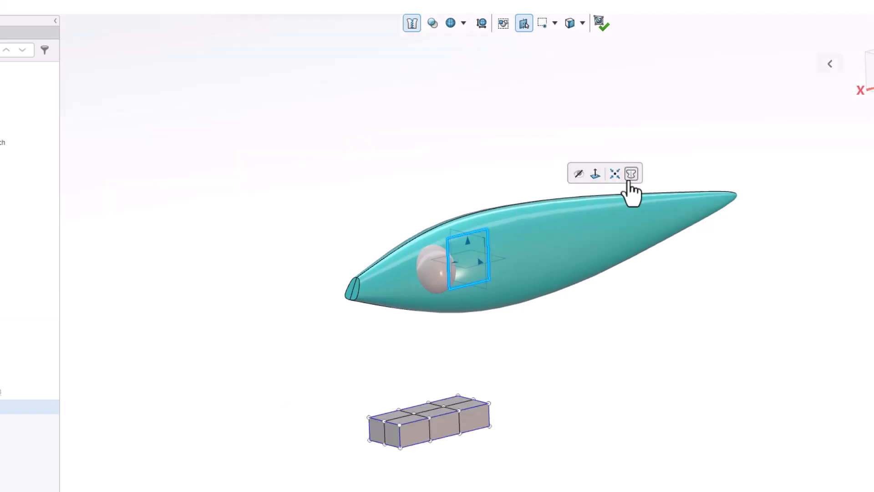
left_click(631, 174)
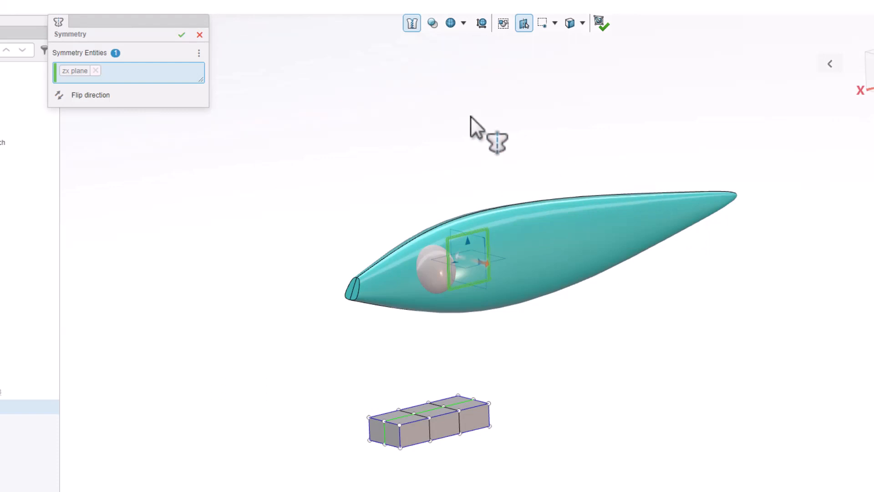
left_click(181, 35)
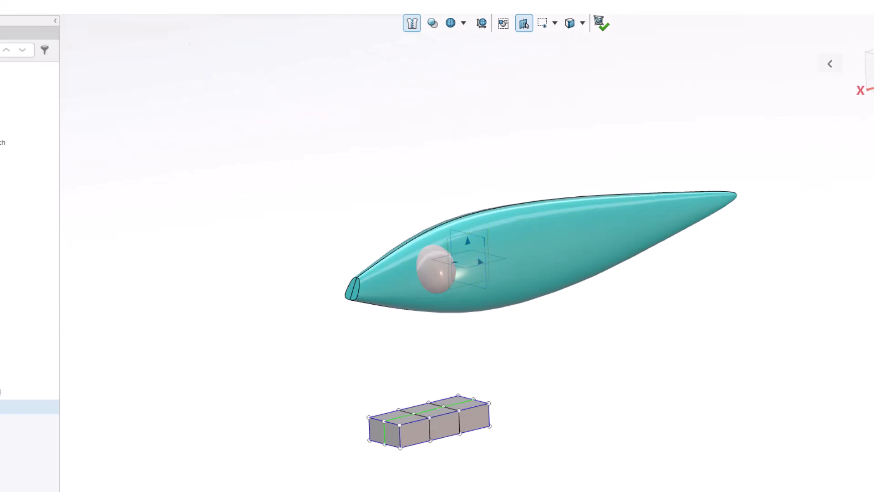
- Move the whole box up against the lure's nose and remove the crease from the vertical corner edge at its front end
key("ctrl+a")
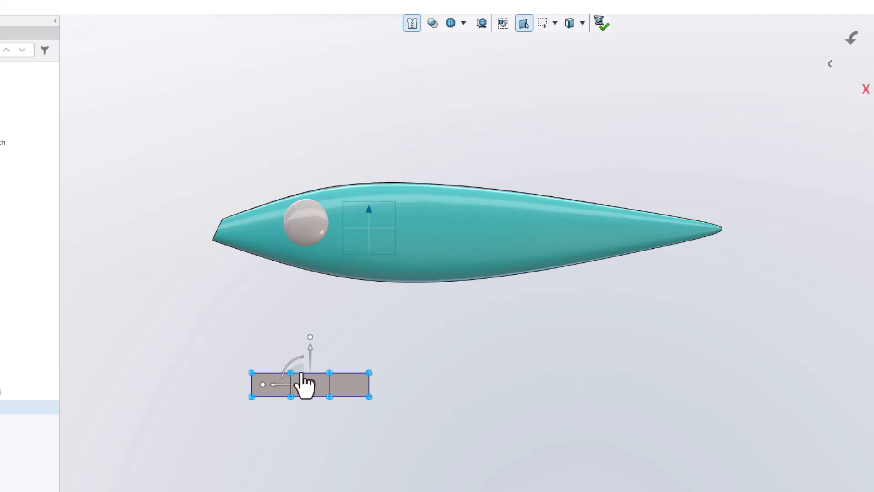
left_click_drag(310, 384, 177, 241)
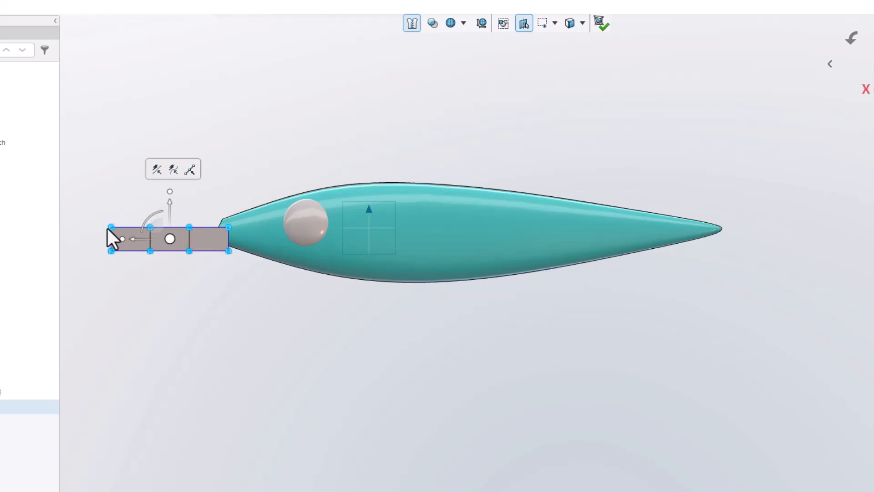
middle_click_drag(108, 229, 144, 233)
scroll(94, 227, "down", 10)
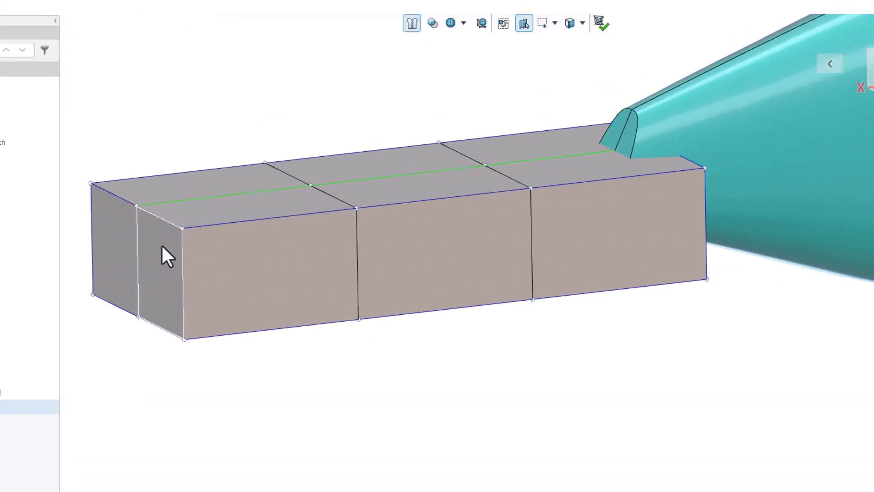
left_click(181, 256)
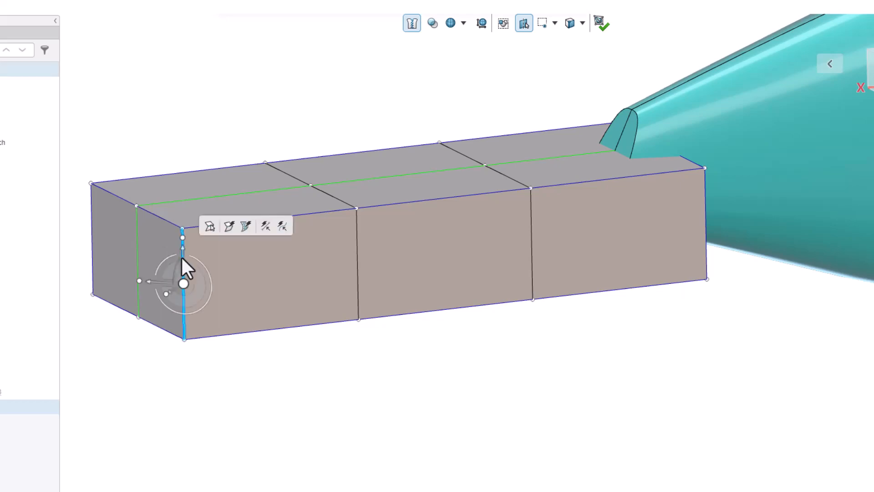
left_click(229, 228)
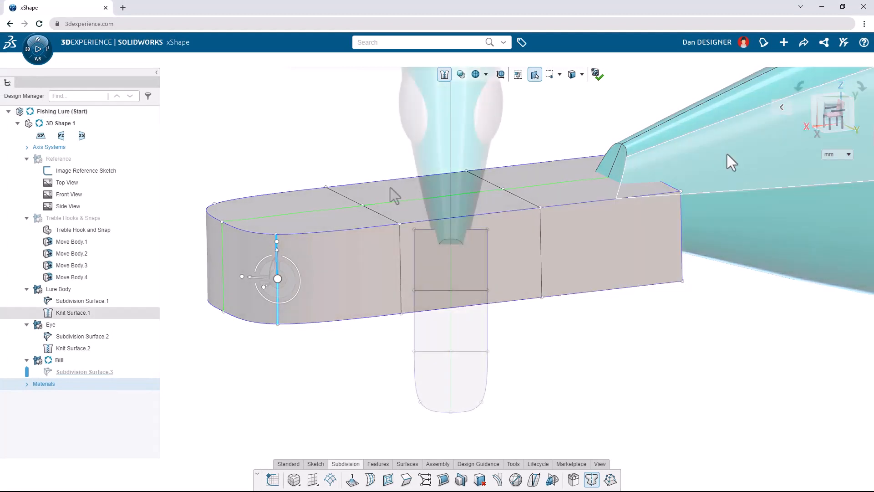
- Show the Reference set and stretch the whole box lengthwise until its front end meets the bill tip in the reference image
left_click(71, 162)
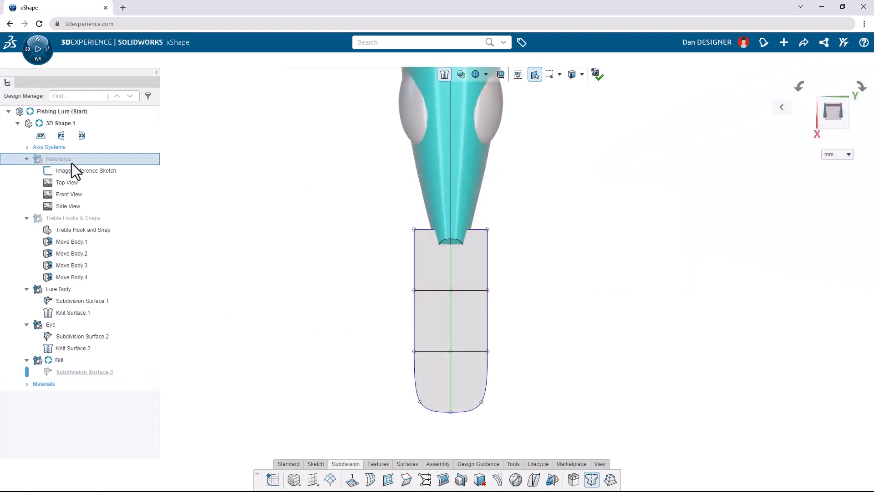
left_click(94, 138)
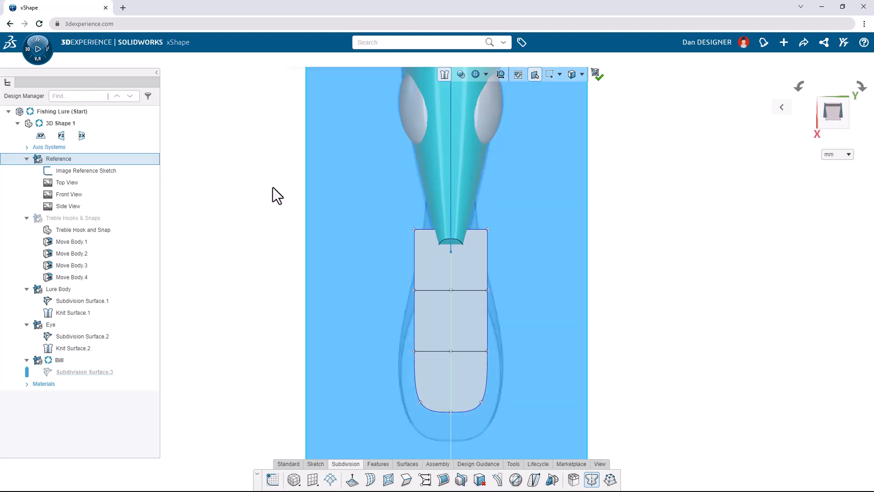
left_click_drag(273, 187, 529, 433)
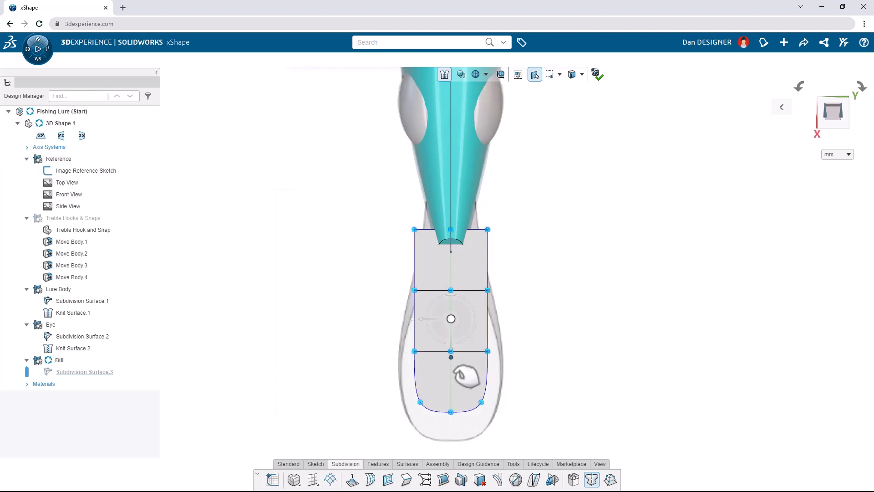
left_click_drag(456, 370, 458, 382)
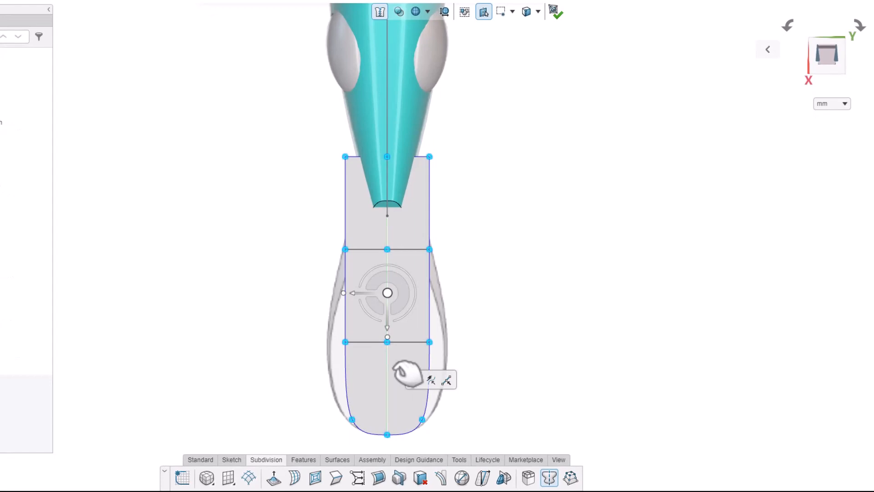
- Narrow the two rear rows of box vertices to the reference bill's neck width and shift them toward the lure body
left_click_drag(249, 119, 446, 257)
left_click_drag(343, 203, 379, 220)
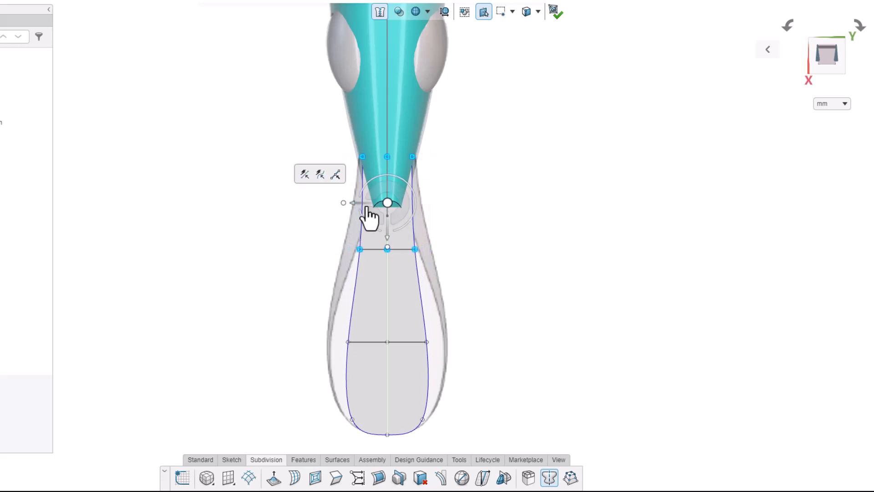
left_click(391, 235)
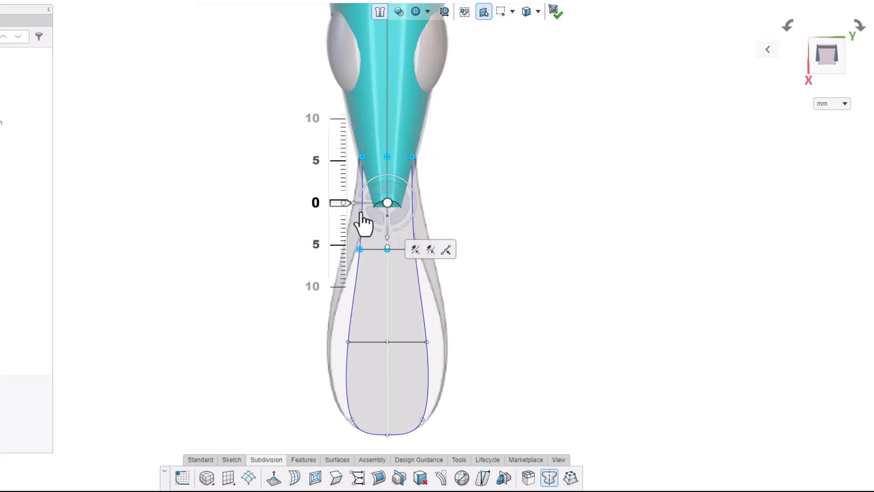
left_click_drag(335, 204, 344, 181)
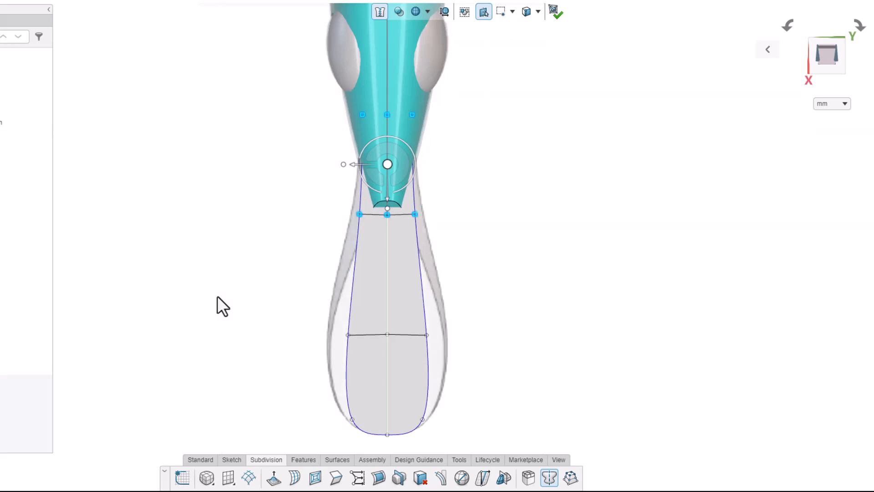
- Widen the vertex row at the bill's broad part until the sides match the outline in the reference image
left_click_drag(217, 296, 501, 367)
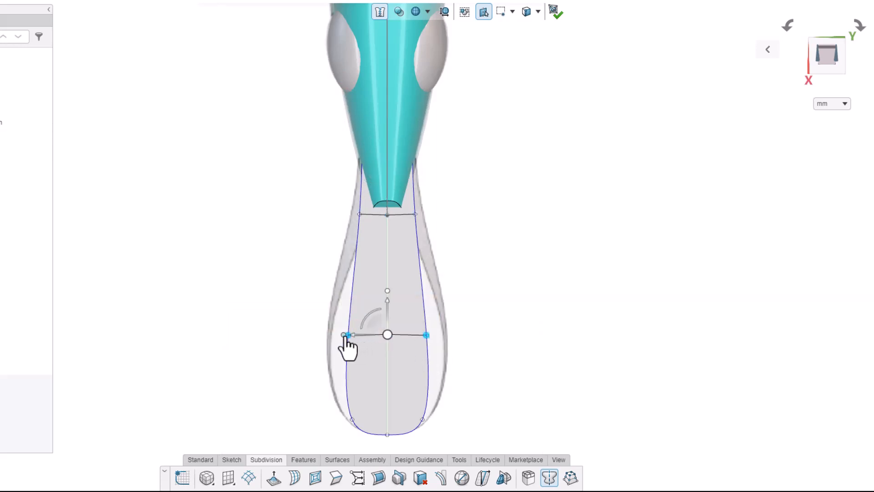
left_click_drag(354, 338, 329, 349)
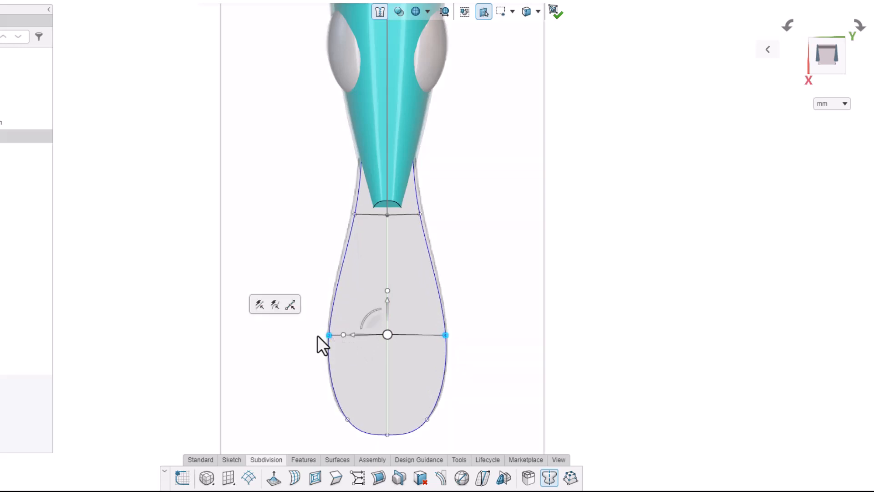
left_click(192, 269)
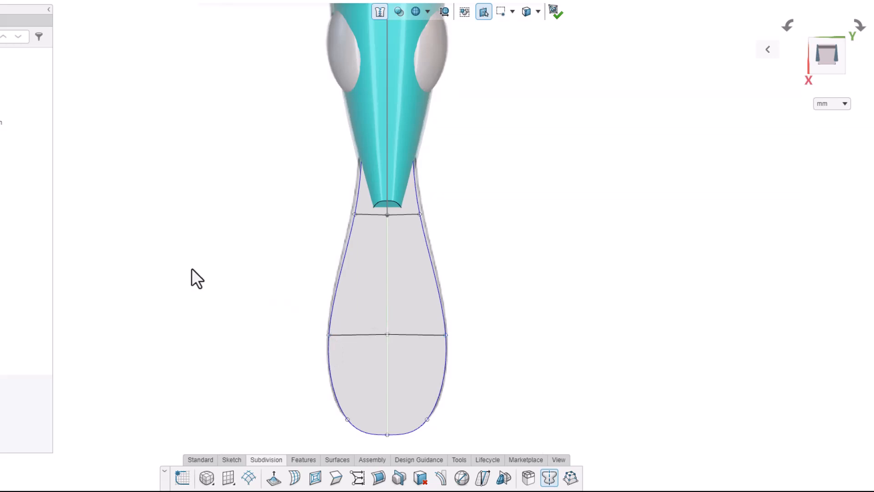
- In the side view, align the bill's lower vertices to the reference image's curved underside with Sketch Quick Align
key("shift+Down")
key("shift+Right")
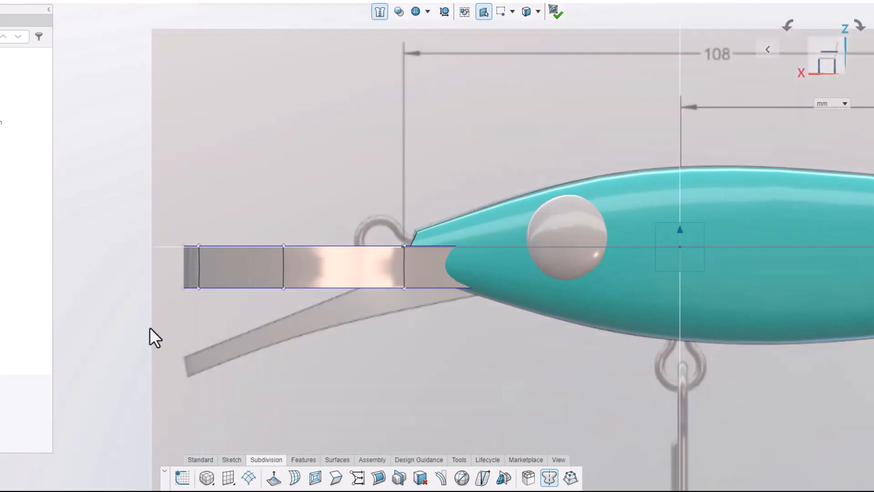
left_click_drag(151, 326, 571, 275)
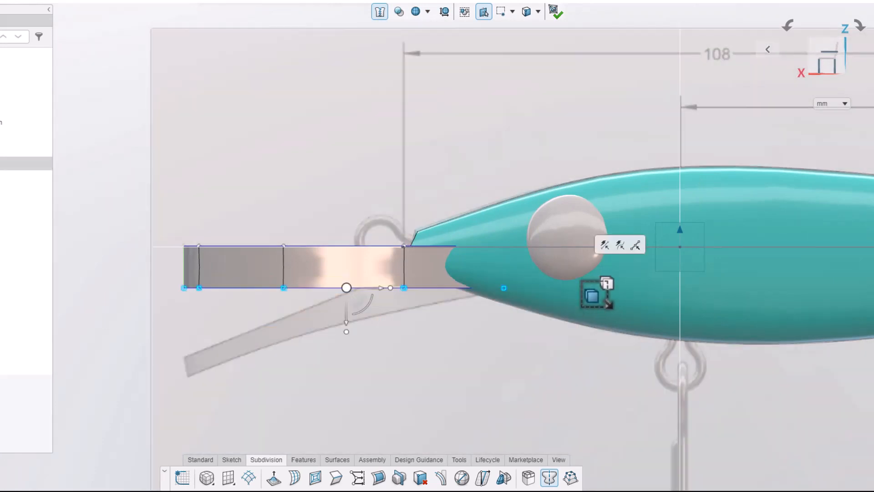
left_click(620, 245)
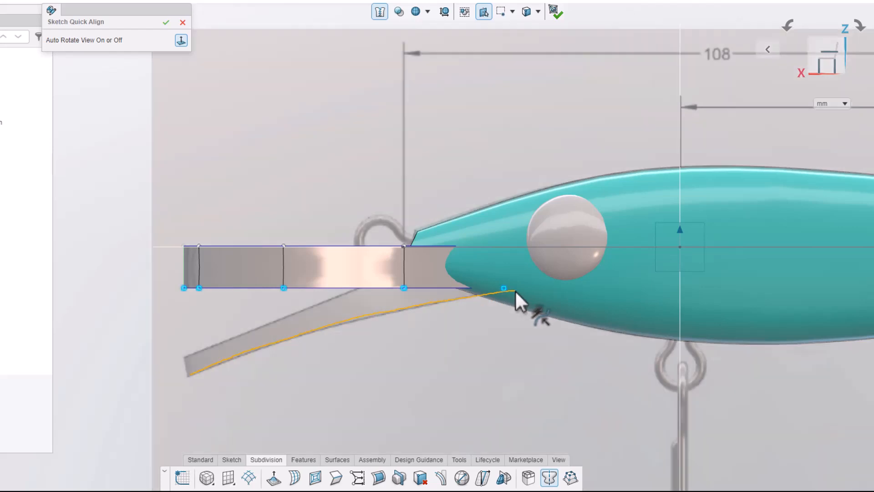
left_click(515, 290)
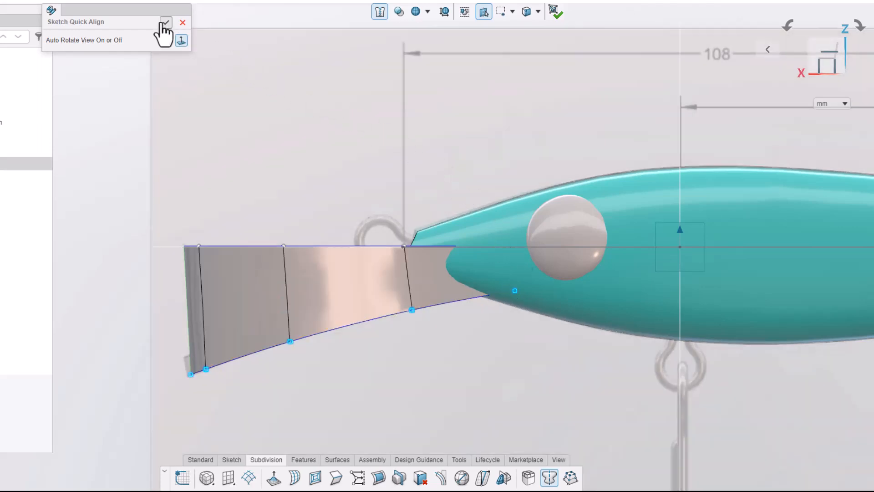
left_click(166, 22)
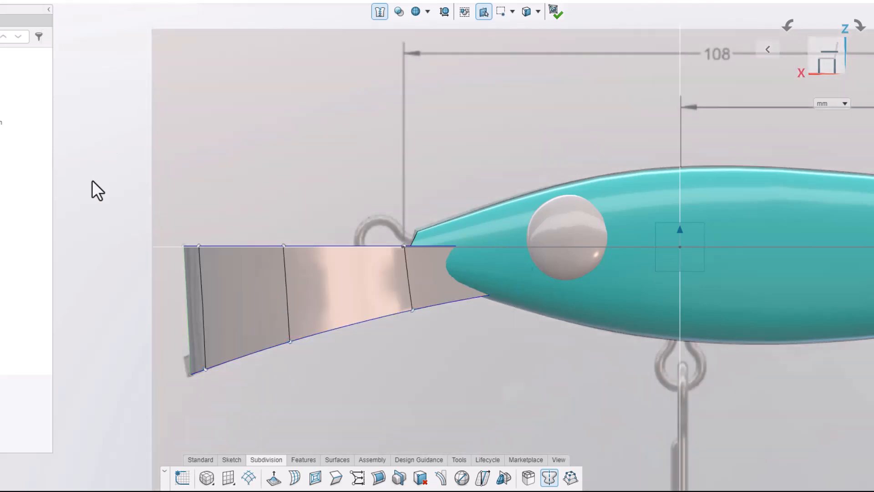
- Align the bill's upper vertices with Line Align along the sloped top edge of the bill in the side reference image
left_click_drag(101, 206, 582, 268)
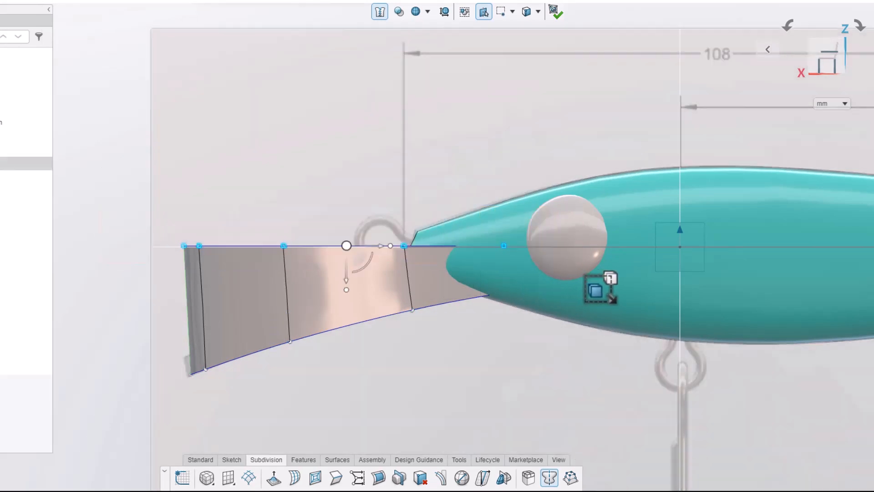
left_click(607, 241)
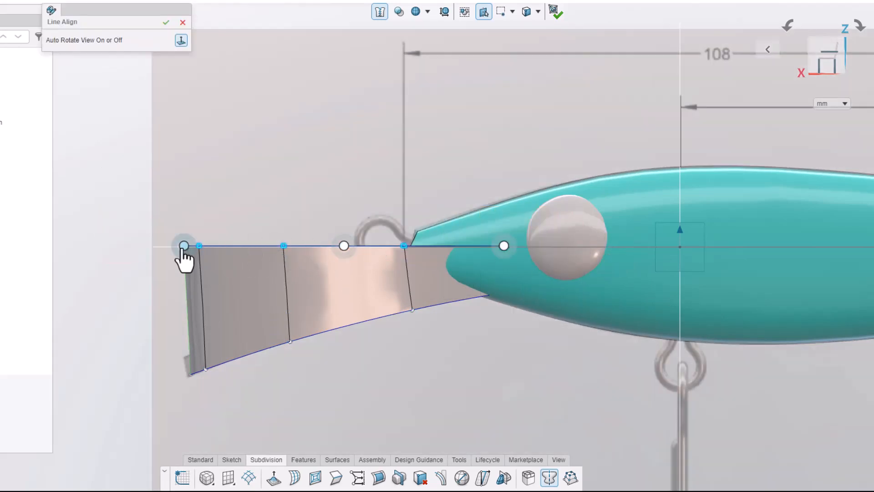
left_click_drag(184, 246, 182, 352)
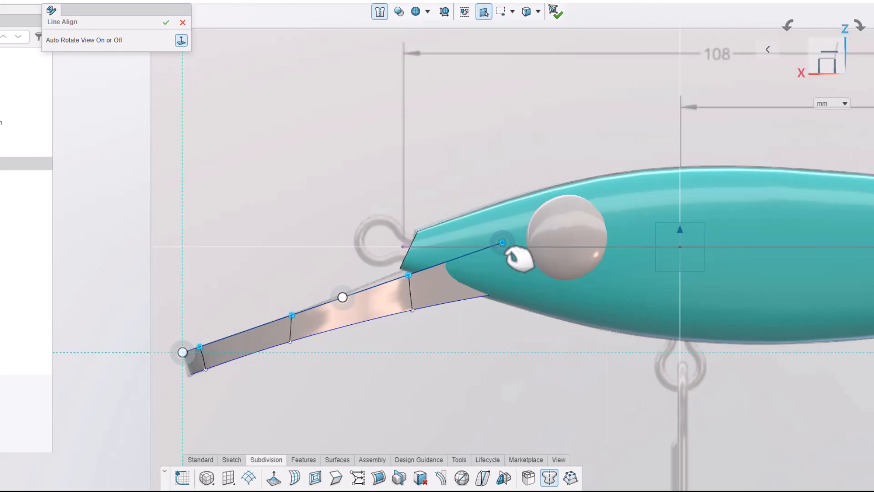
left_click_drag(510, 253, 503, 243)
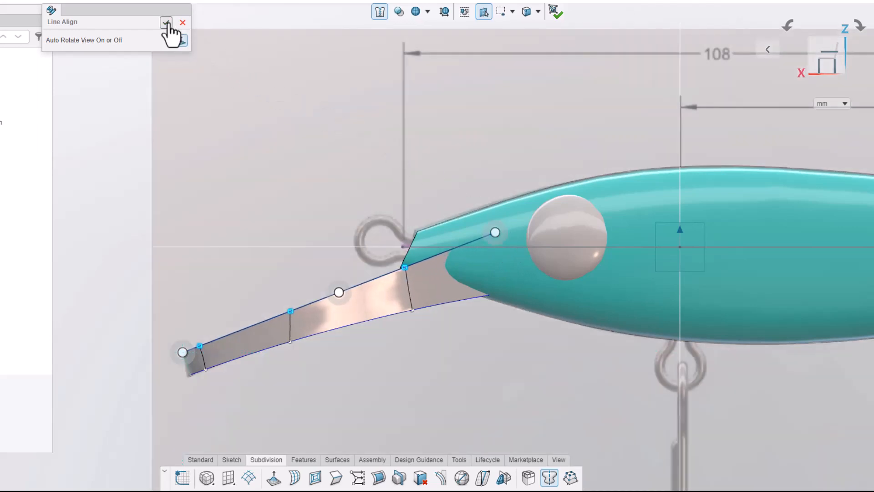
left_click(166, 23)
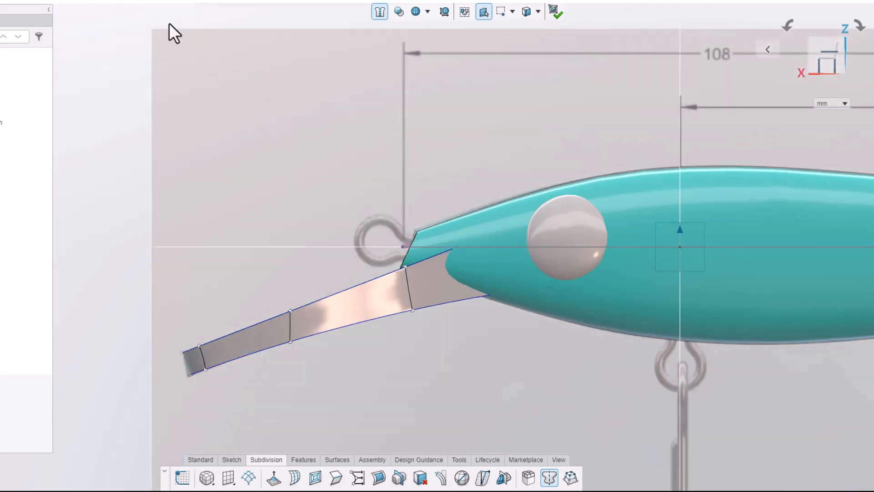
key("shift+Up")
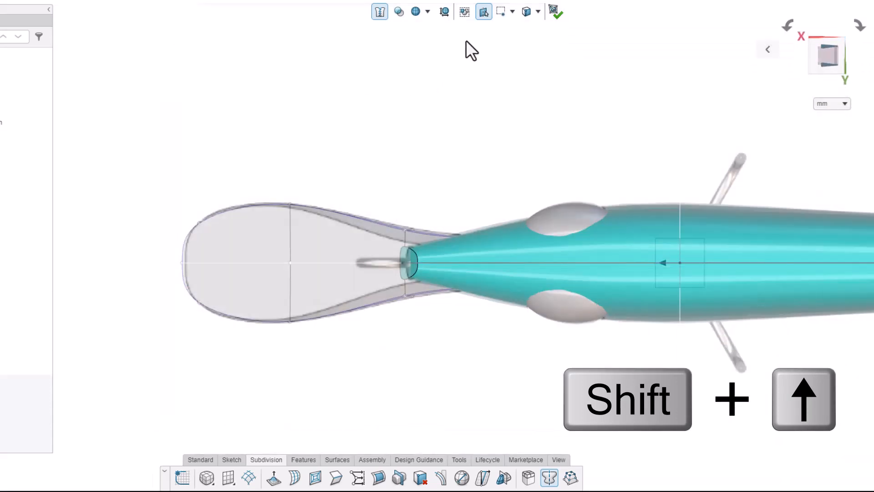
- Move the upper side edge at the bill's neck inward along the XYZ axes to match the top reference image, and finish the subdivision edit
left_click(484, 18)
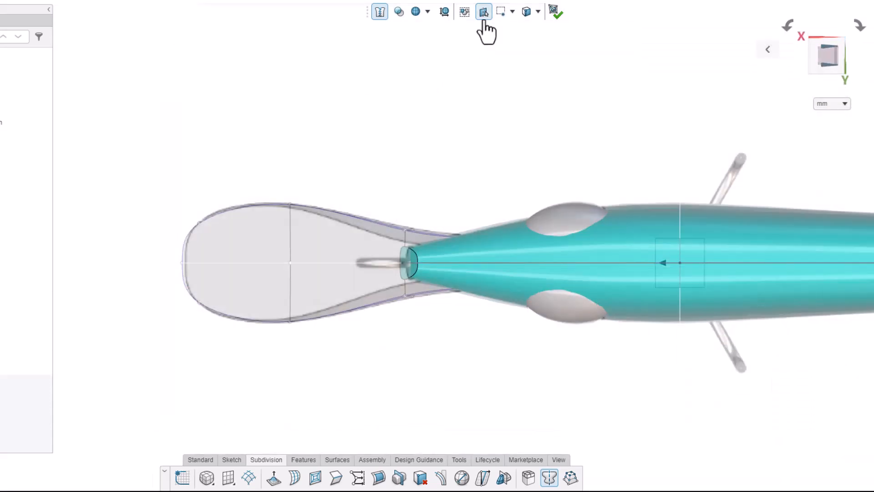
left_click(415, 236)
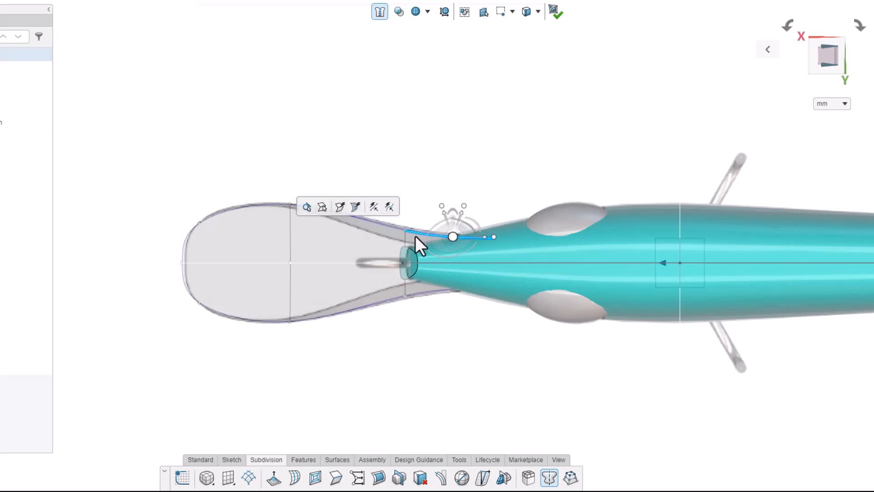
left_click(453, 236)
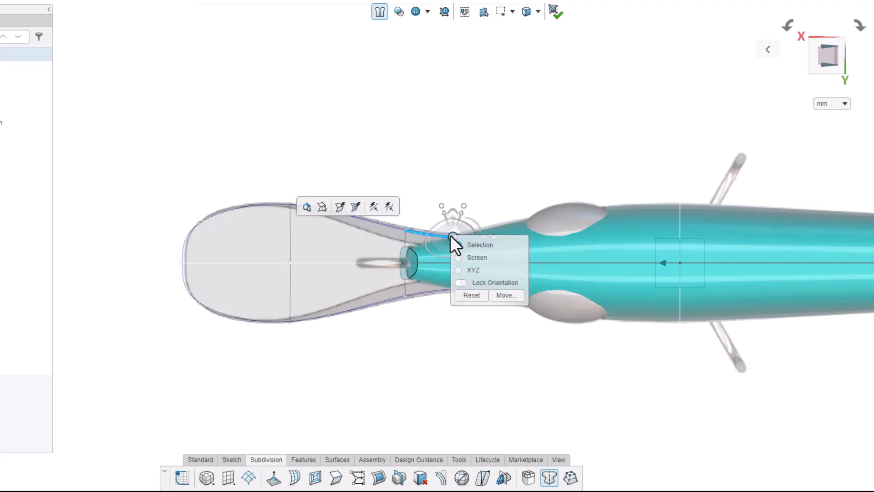
left_click(473, 271)
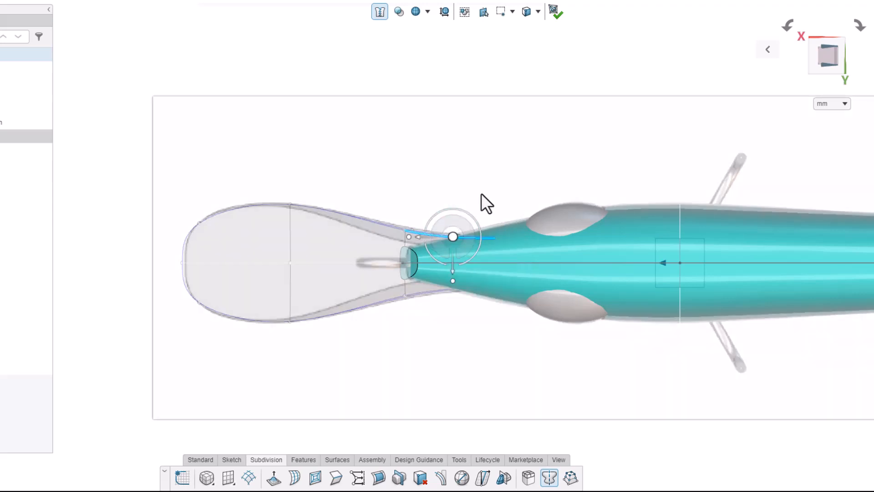
left_click_drag(454, 256, 473, 287)
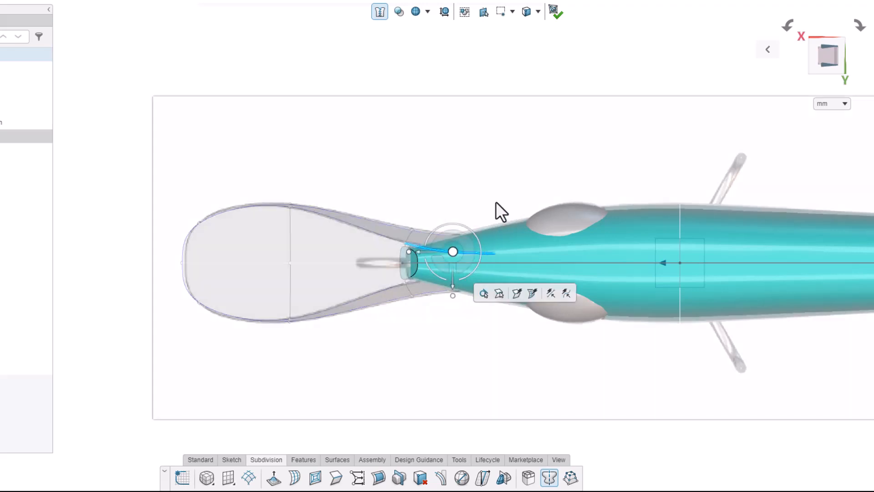
left_click(573, 130)
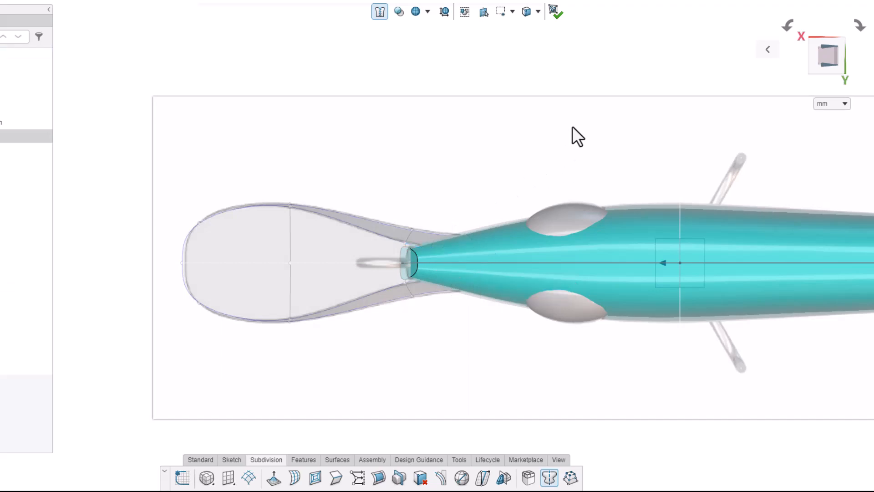
left_click(556, 12)
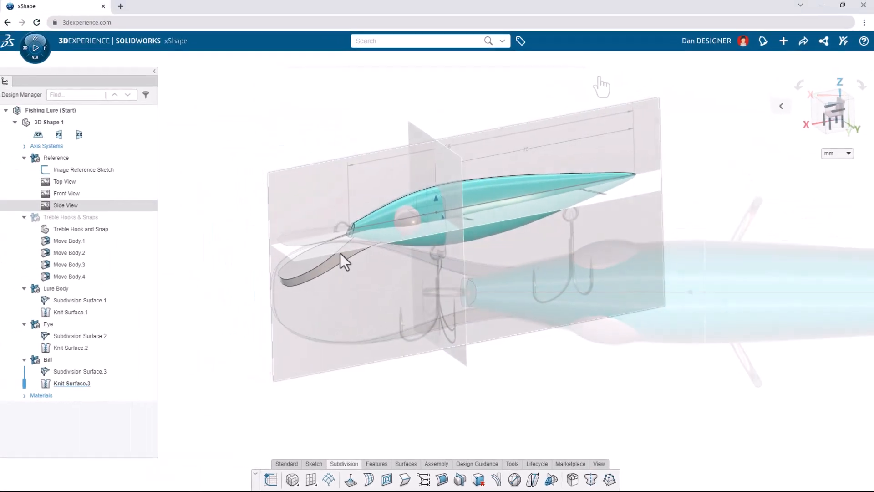
- Hide the Reference set and add a new ordered geometrical set named Combine under 3D Shape 1
left_click(103, 160)
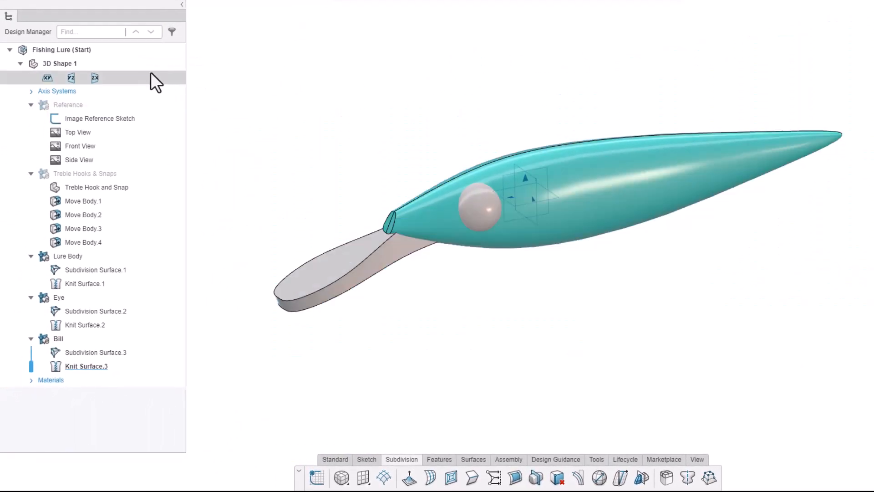
left_click(86, 67)
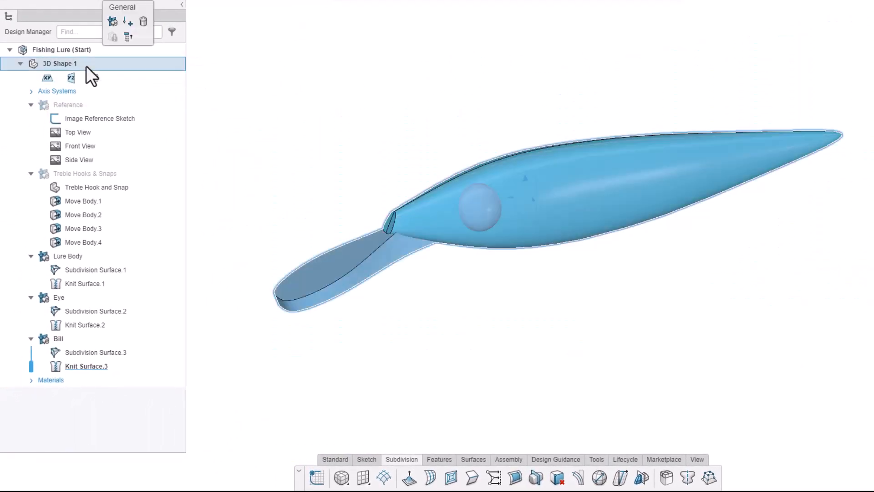
left_click(116, 26)
left_click(119, 380)
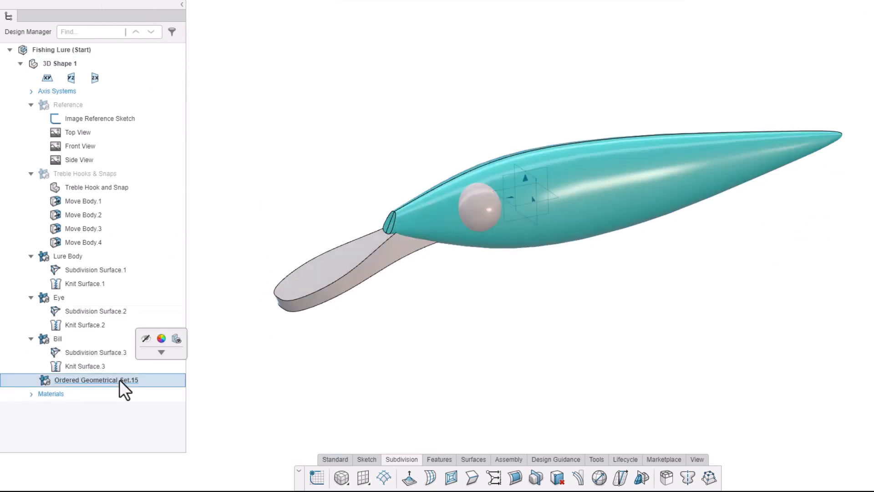
left_click(119, 380)
type("Combine")
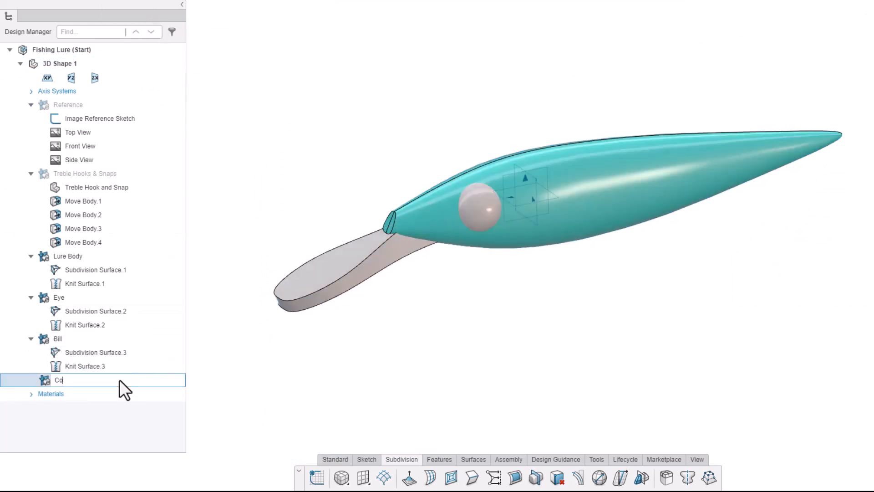
key("Return")
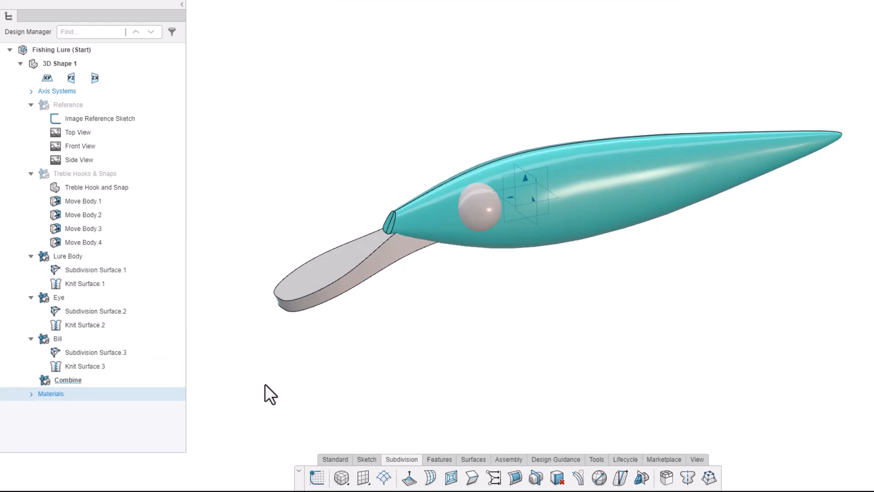
- Combine the lure body, eye and bill into one body with the Add operation
left_click(438, 460)
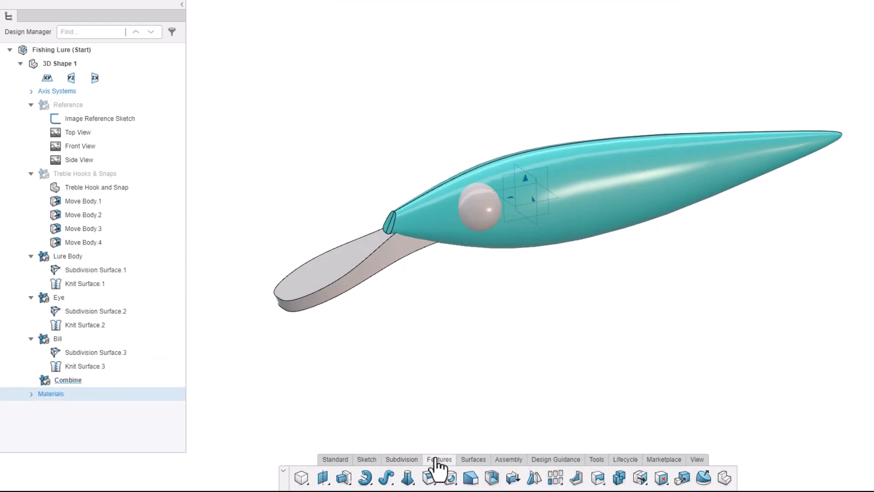
left_click(619, 478)
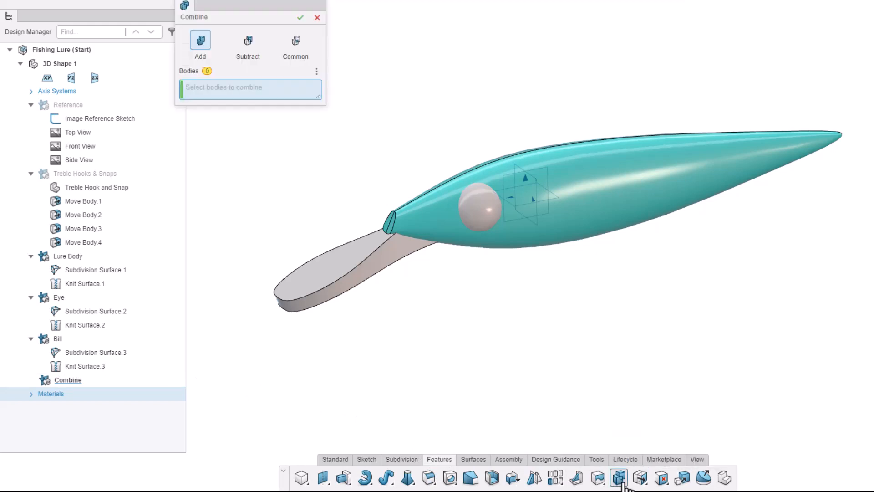
left_click(559, 214)
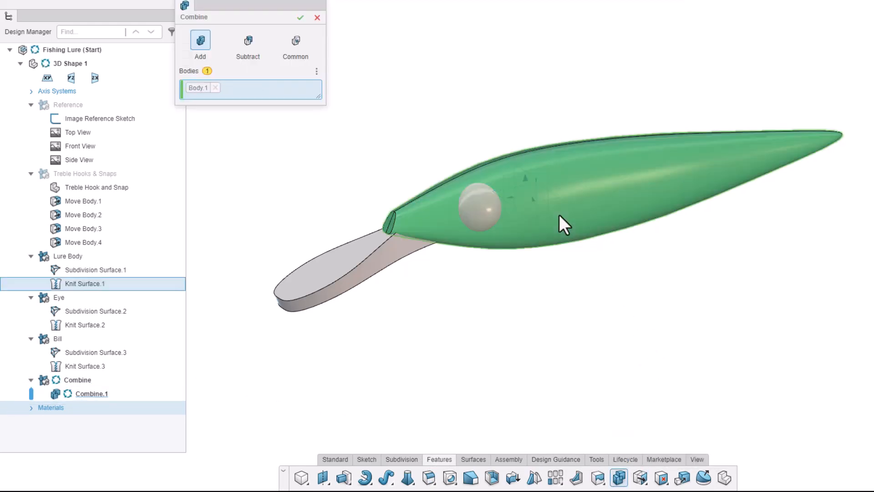
left_click(485, 217)
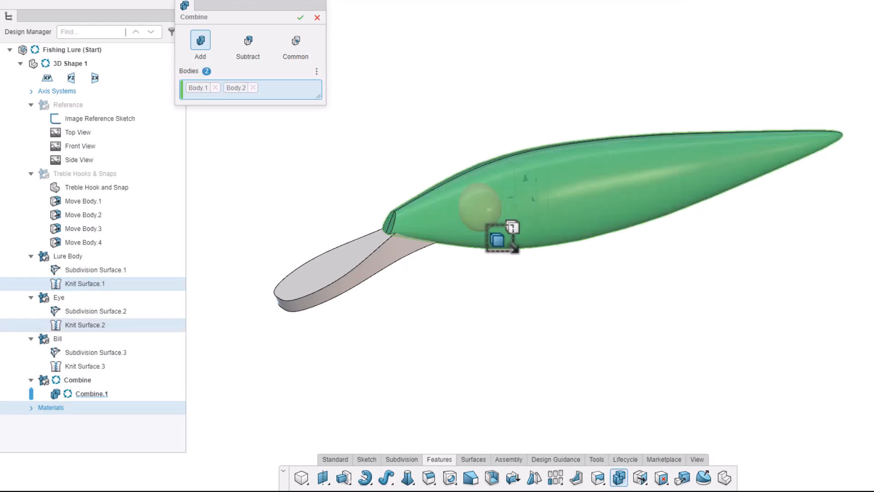
left_click(395, 250)
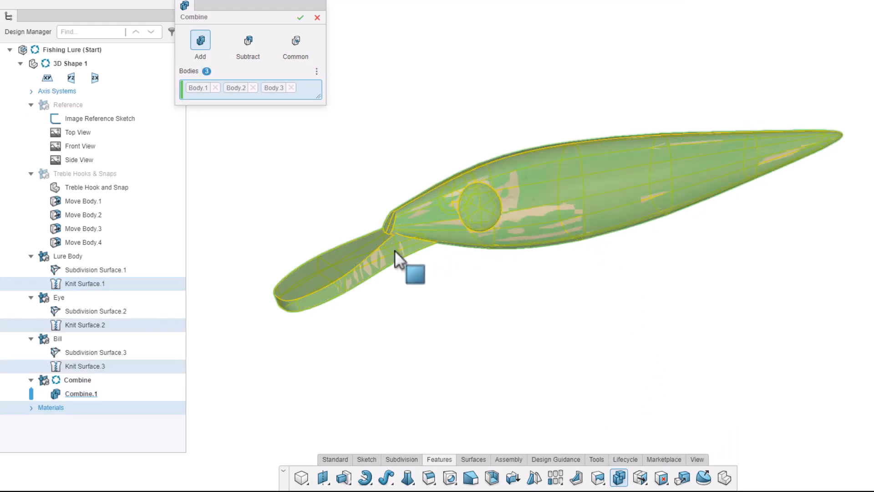
left_click(301, 18)
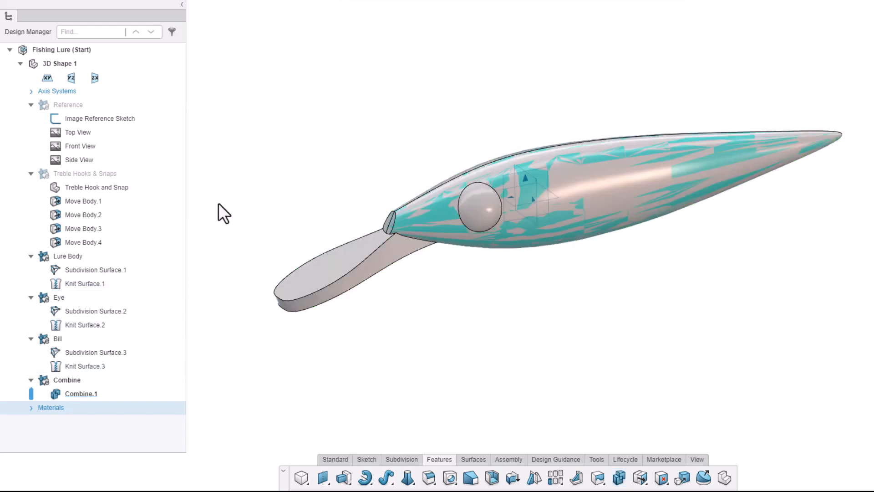
- Hide the Lure Body, Eye and Bill sets so only the combined body is displayed
left_click(56, 261, "ctrl")
left_click(51, 297, "ctrl")
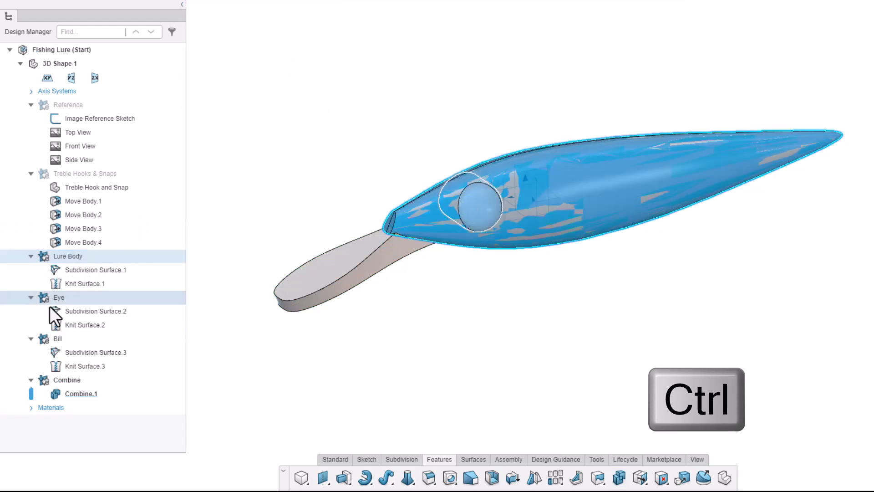
left_click(45, 338, "ctrl")
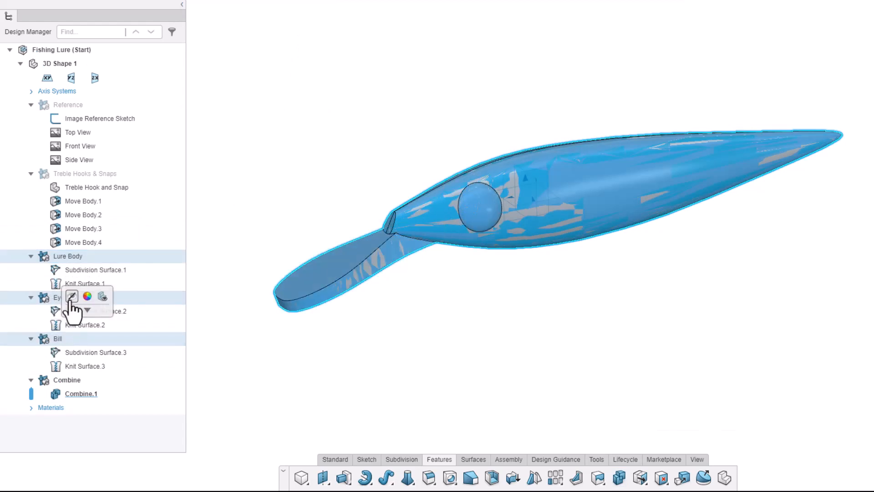
left_click(72, 297)
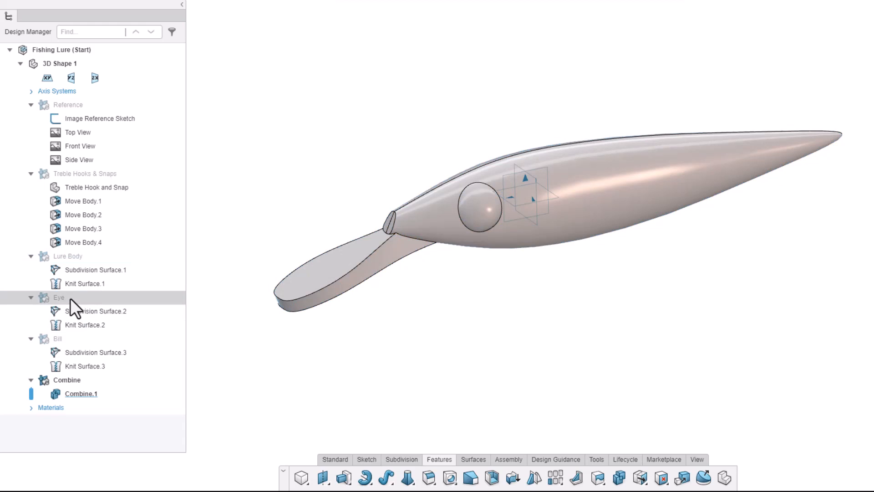
- Edit Subdivision Surface.1 of the lure body, shift all vertices of the tail half slightly rearward, and finish the subdivision edit
scroll(494, 189, "up", 3)
middle_click_drag(538, 236, 539, 218)
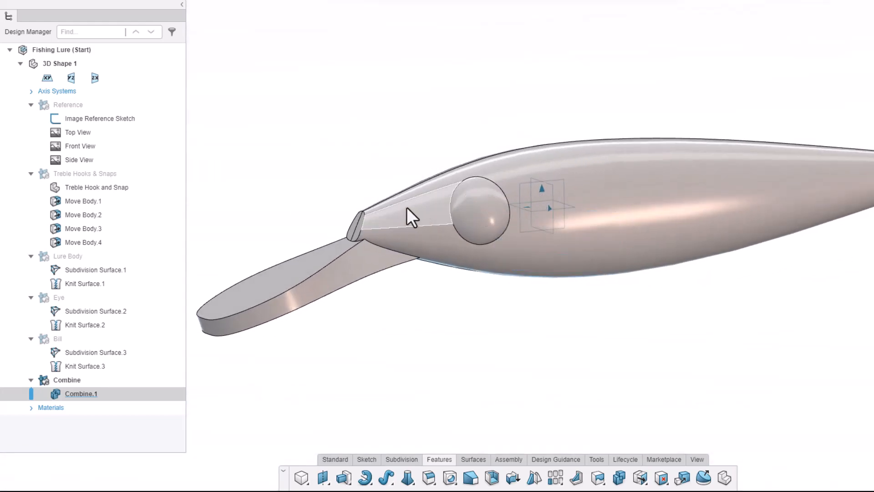
left_click(125, 270)
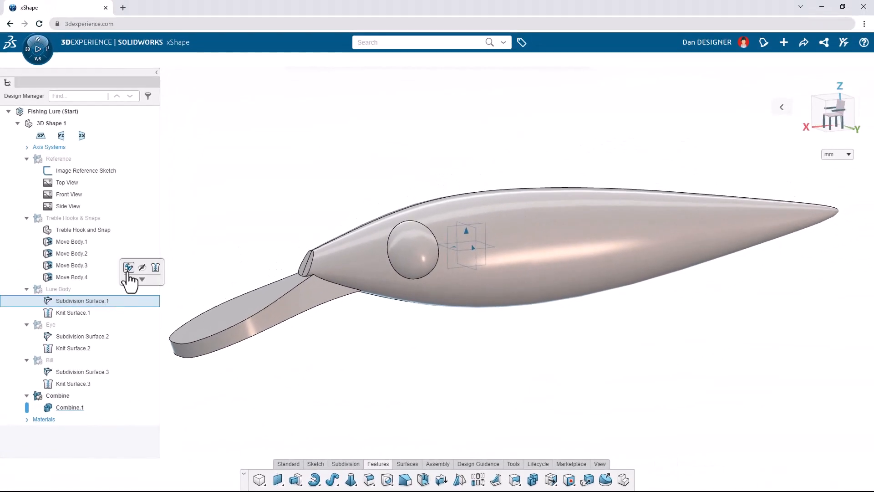
left_click(128, 268)
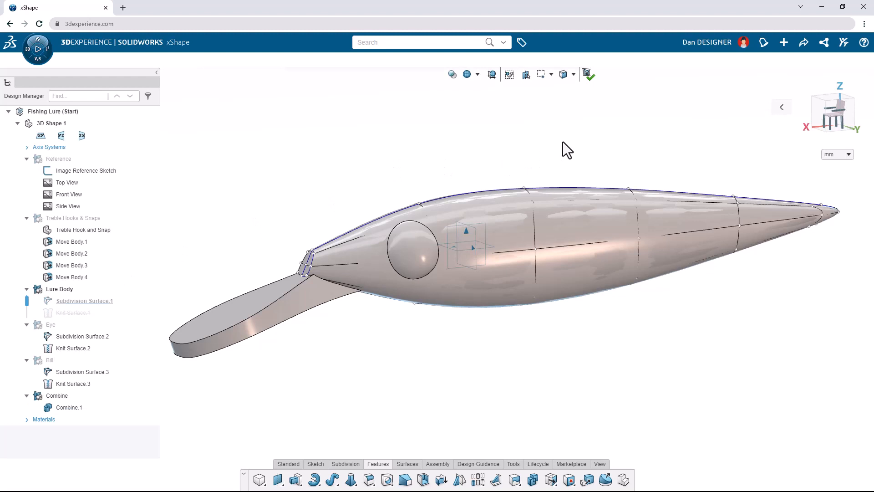
left_click_drag(569, 140, 869, 319)
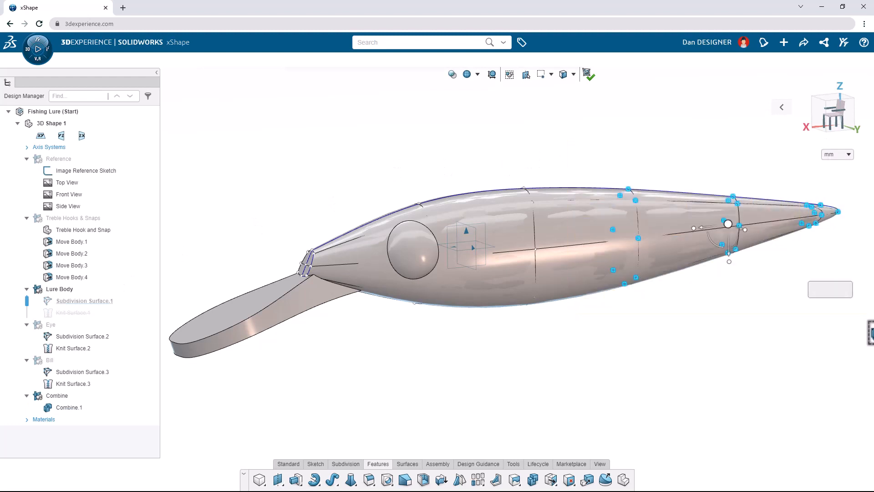
left_click_drag(704, 237, 724, 237)
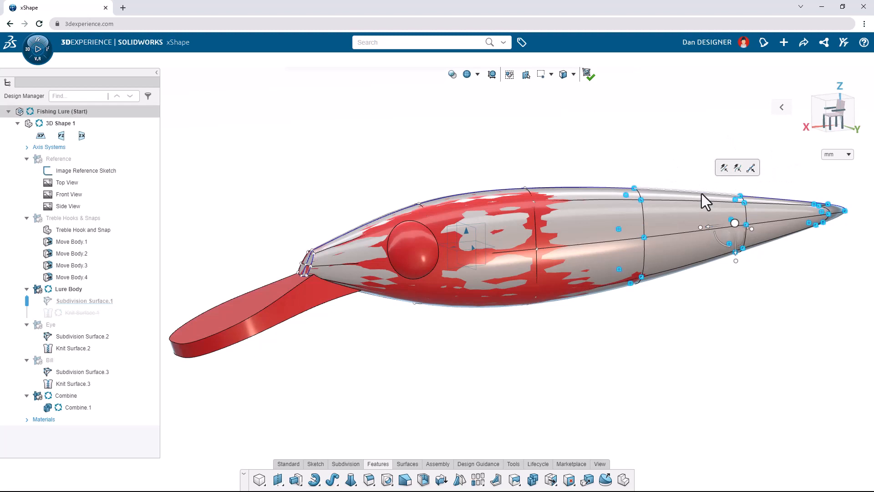
left_click(588, 79)
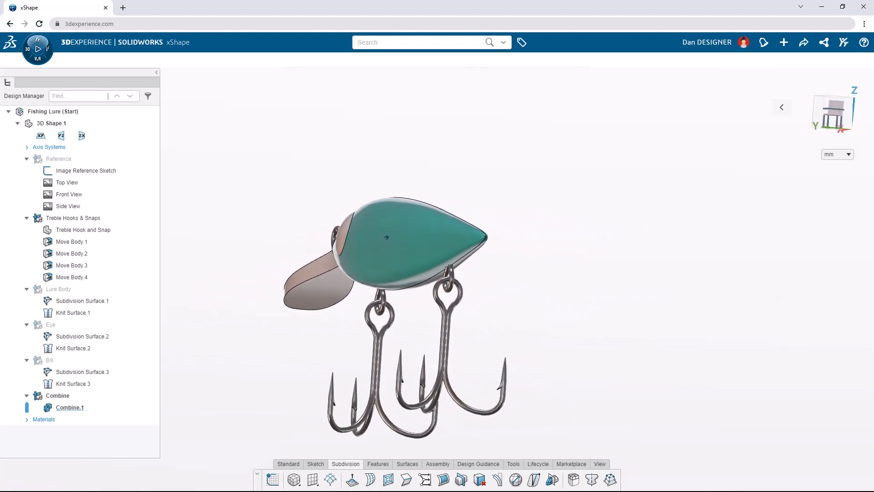
middle_click_drag(371, 236, 352, 247)
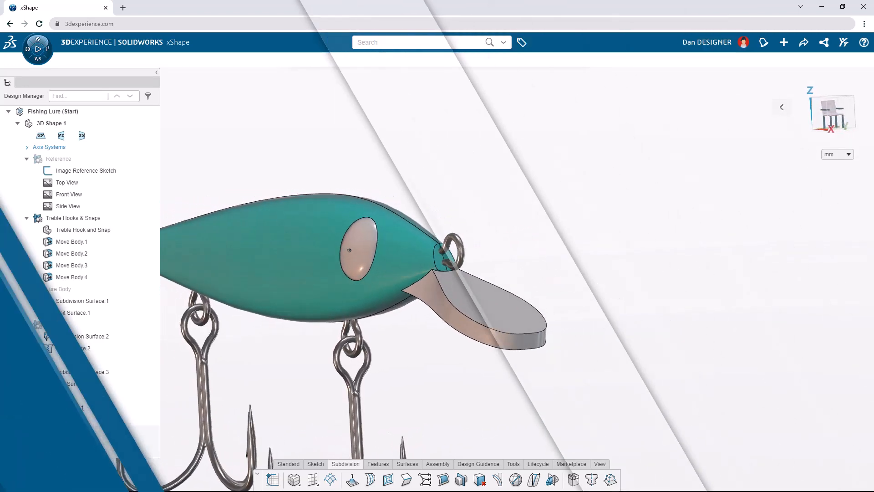